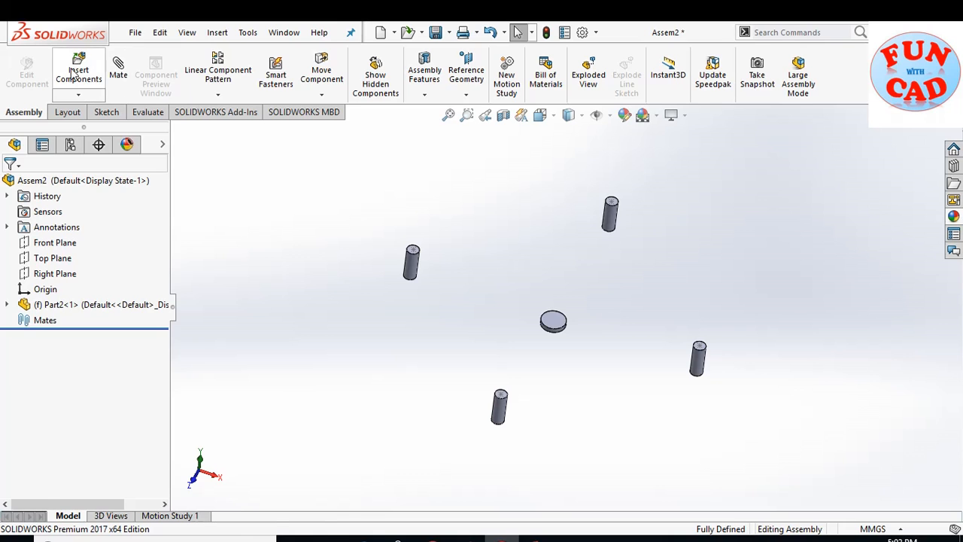
Insert the Part1 crank into the assembly and place it beside the small central disc.
click(78, 69)
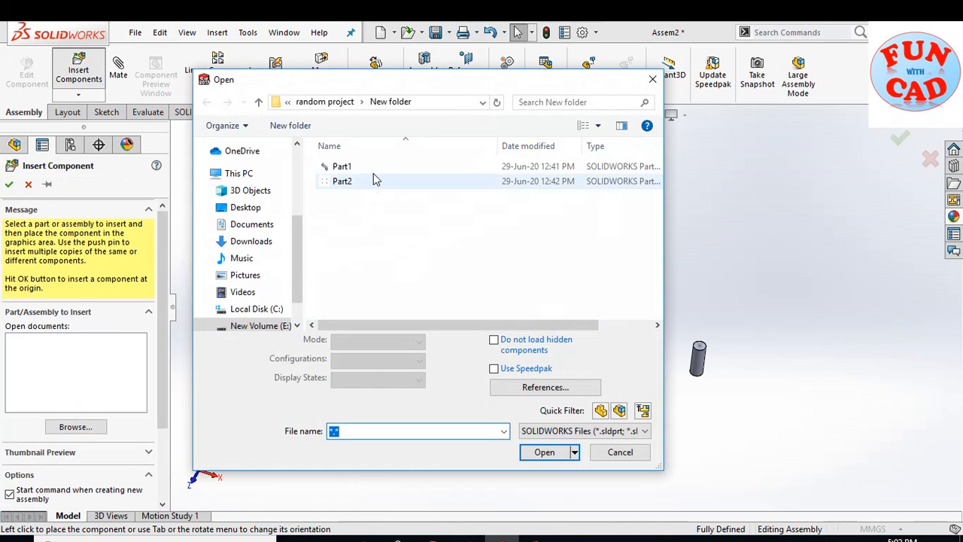
click(373, 167)
click(555, 435)
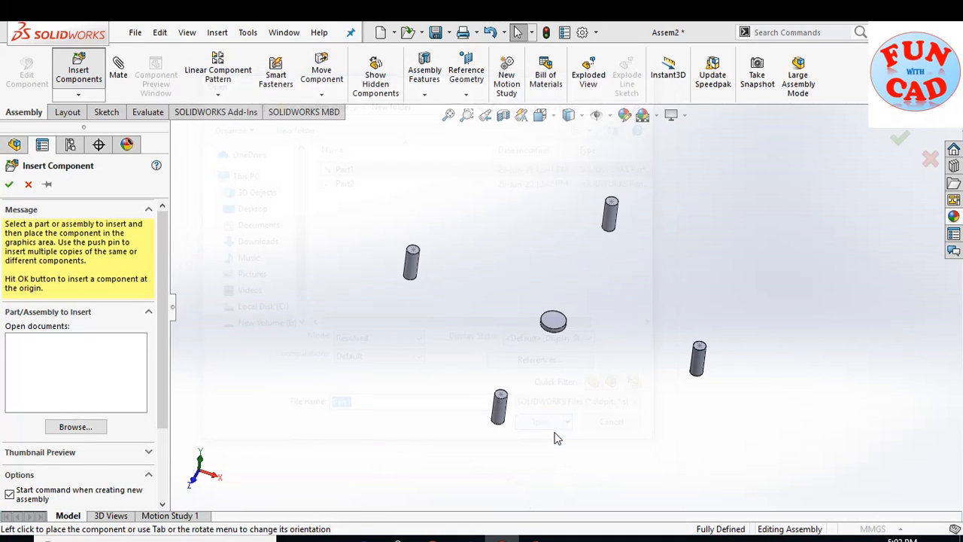
click(516, 293)
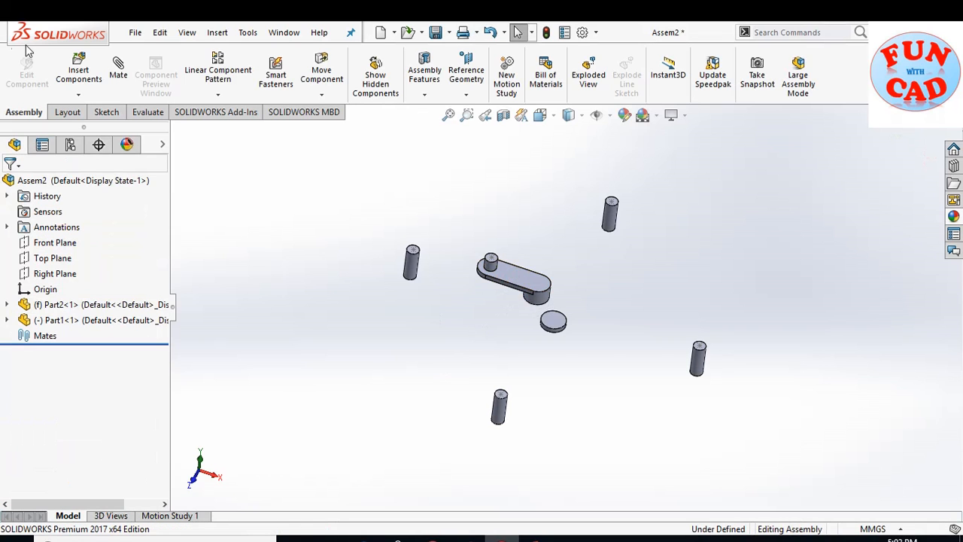
Add a coincident mate between the bottom circular edge of the crank's boss and the central disc's top edge.
middle_drag(538, 372, 546, 351)
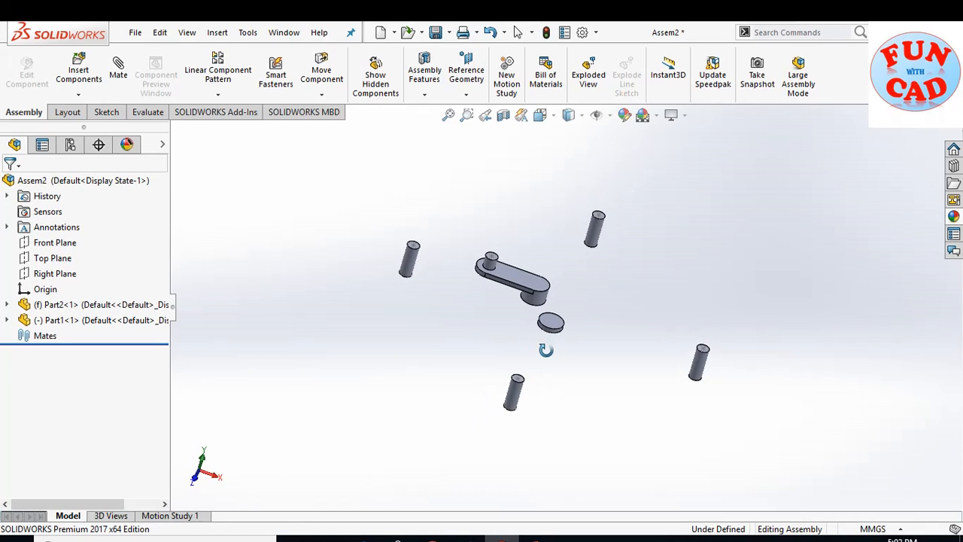
click(121, 75)
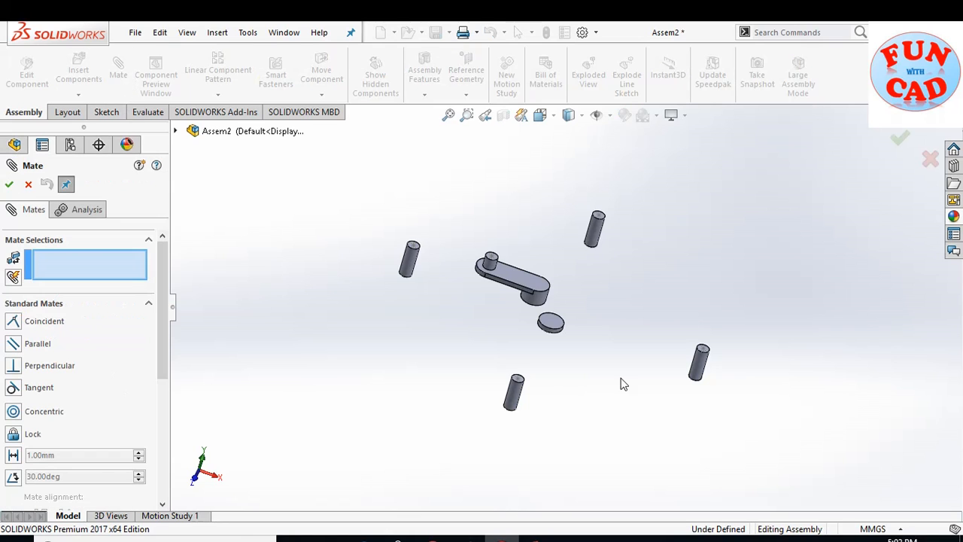
click(541, 303)
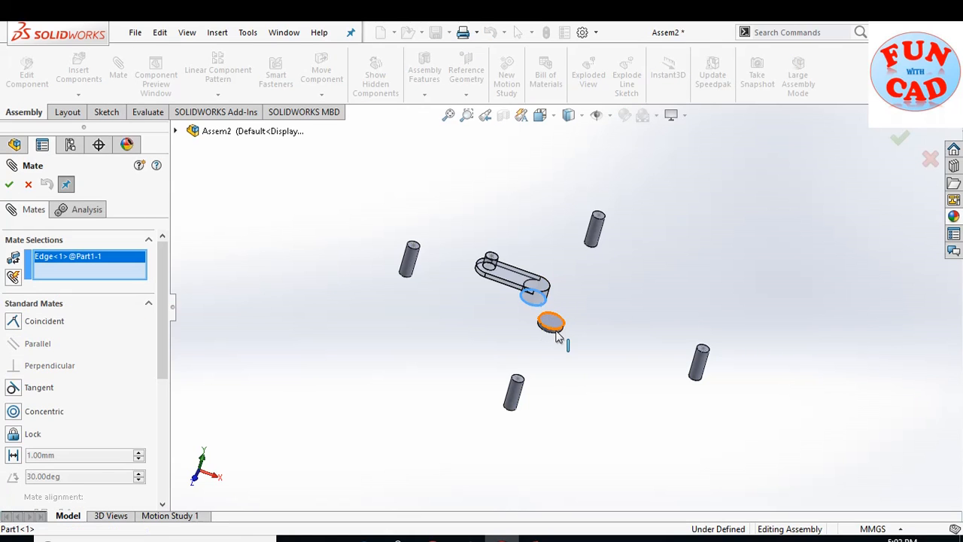
click(558, 331)
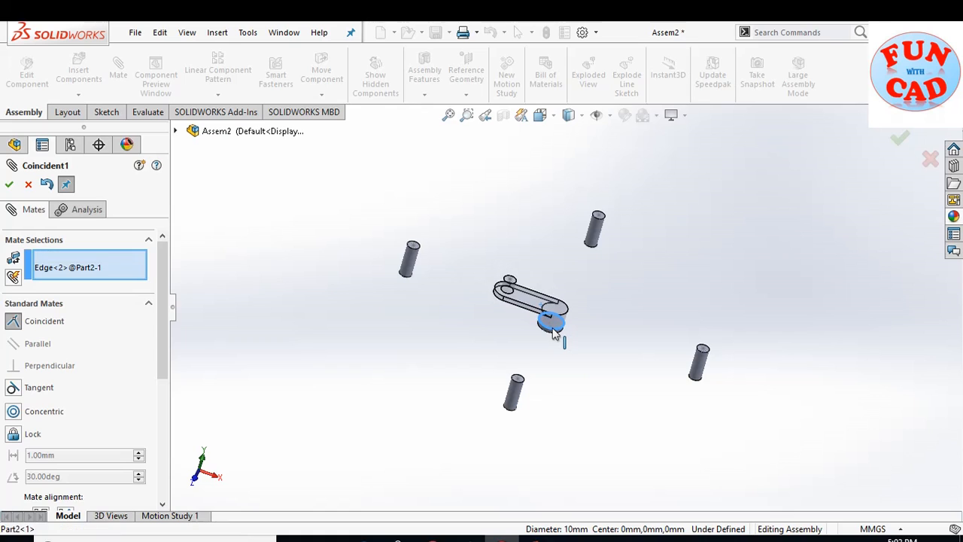
click(10, 185)
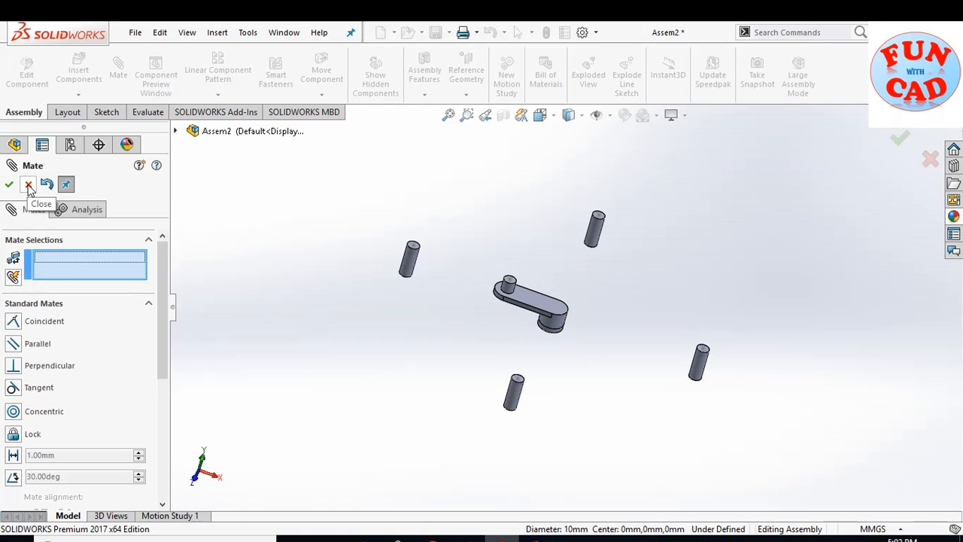
click(28, 184)
Swing the crank about the central disc to test its rotation, viewing the assembly from the top.
scroll(489, 284, down, 3)
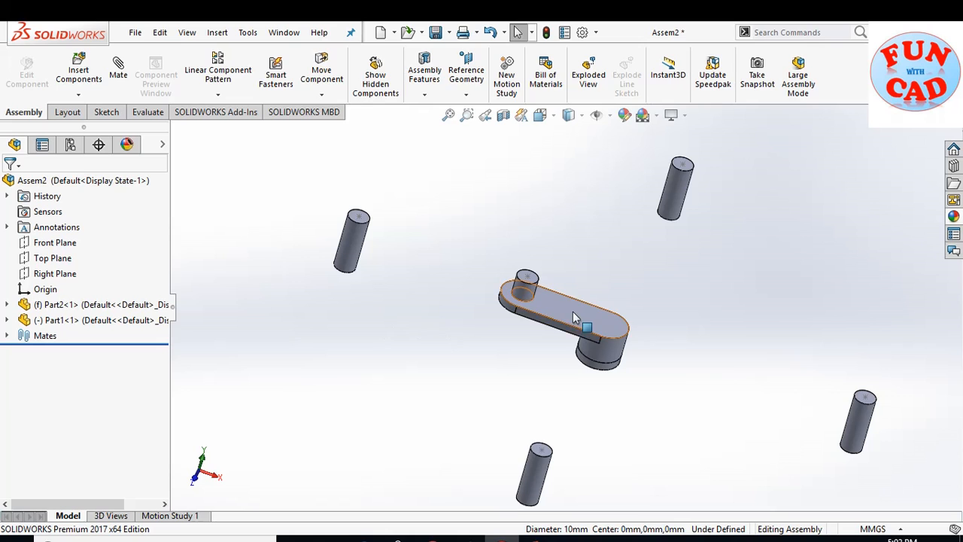
drag(527, 298, 516, 333)
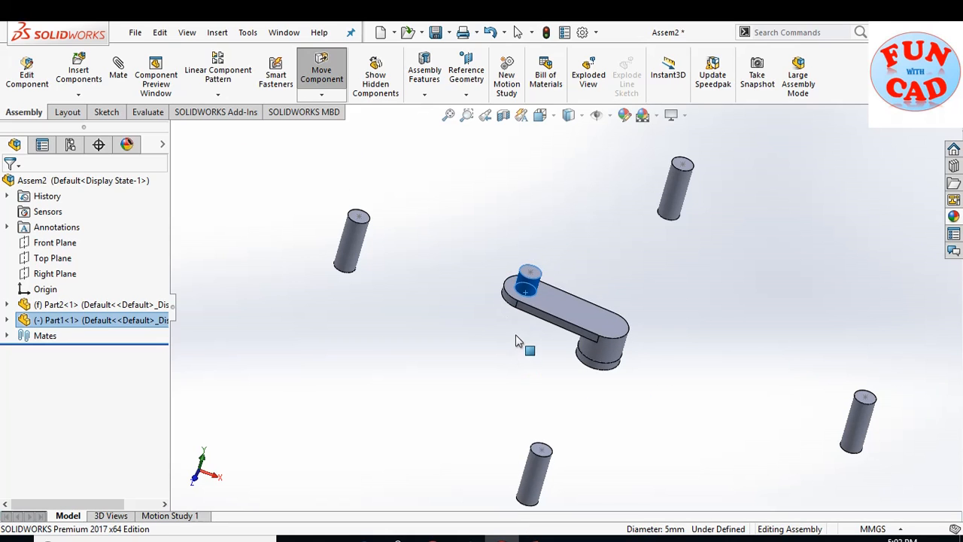
key(Escape)
click(204, 464)
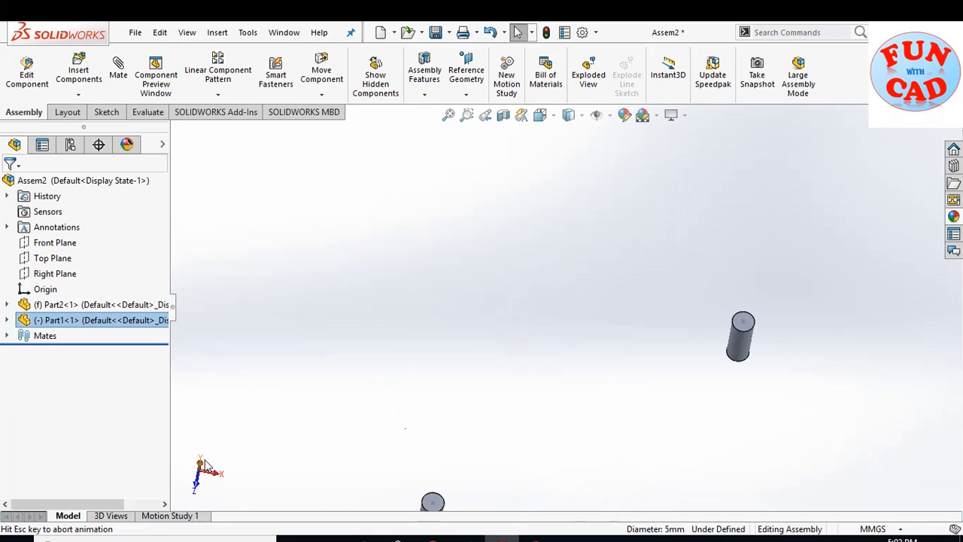
click(448, 116)
scroll(564, 280, down, 2)
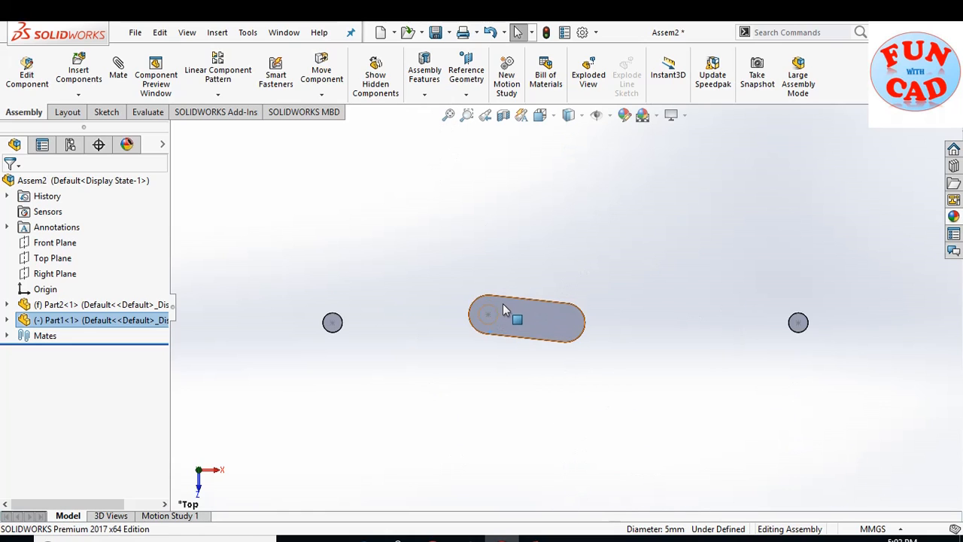
drag(503, 309, 510, 390)
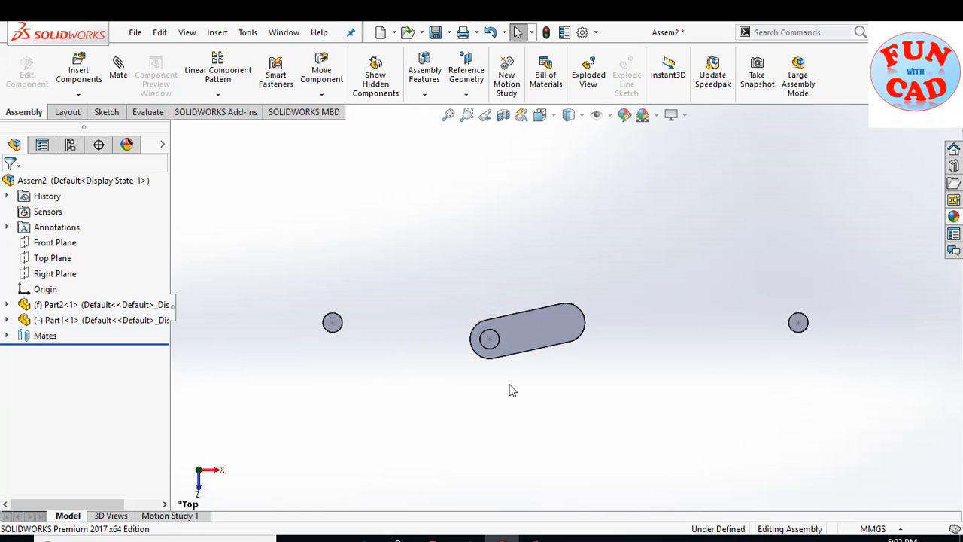
Apply a dark grey colour to Part2 at component level.
key(f)
middle_drag(458, 426, 478, 334)
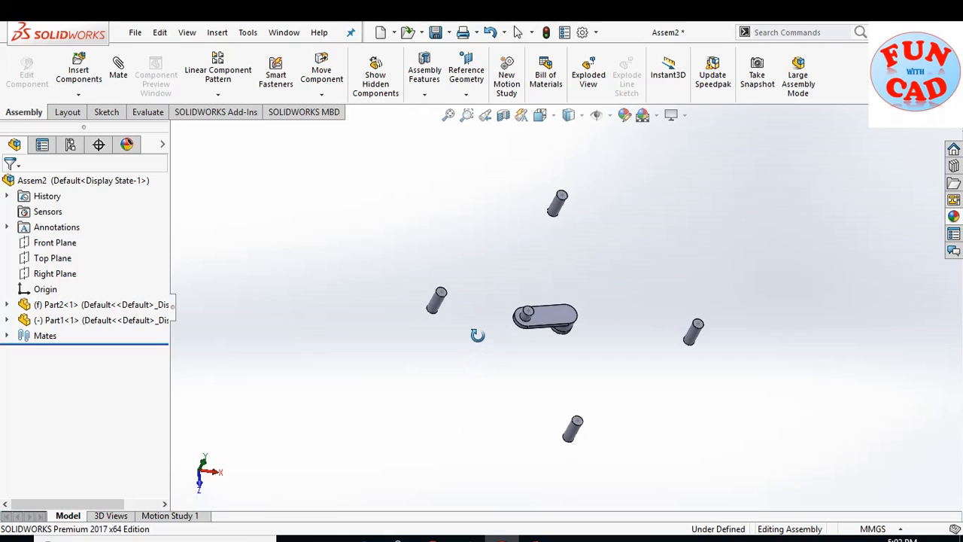
right_click(104, 308)
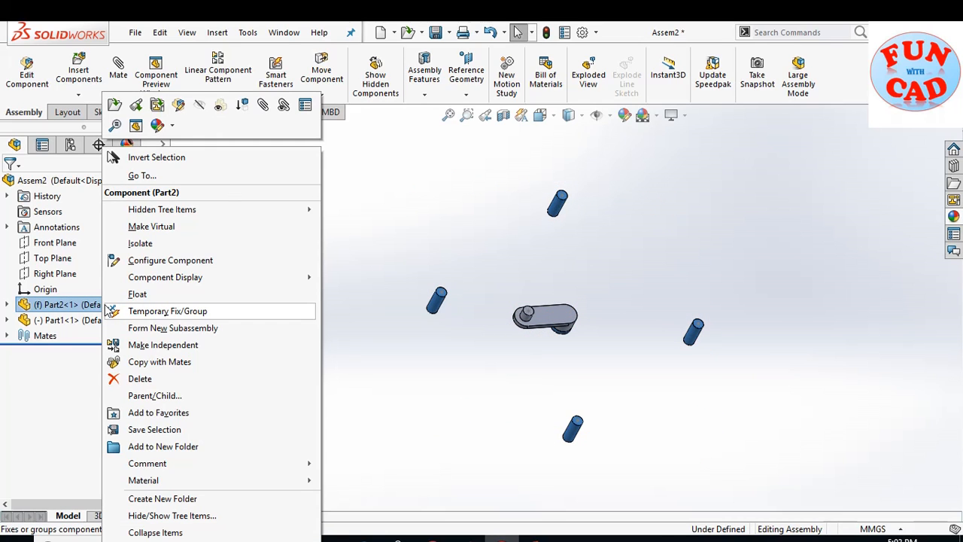
click(159, 128)
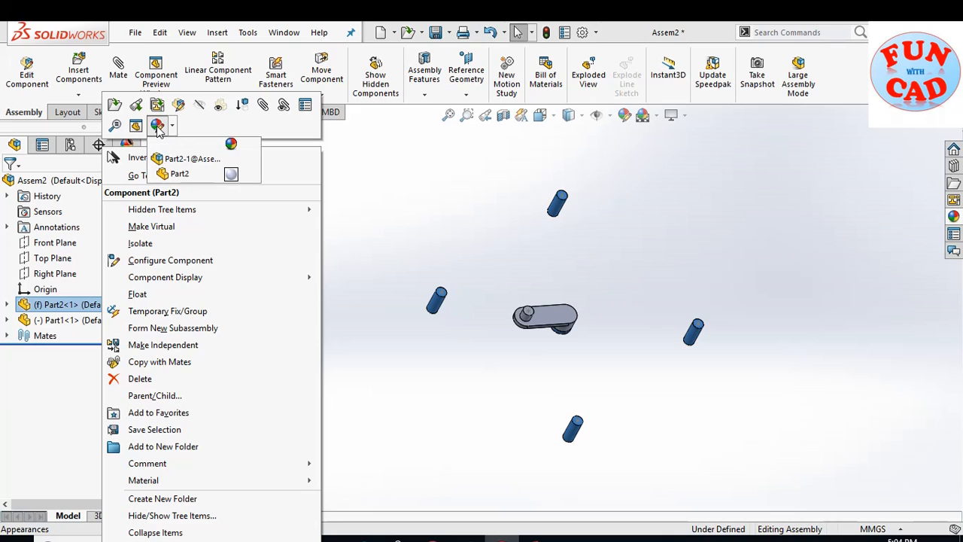
click(165, 163)
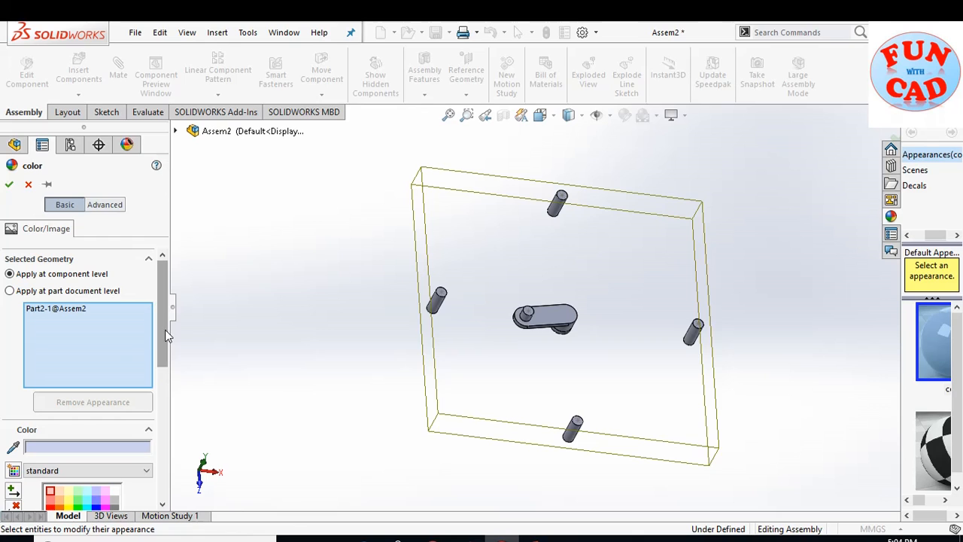
scroll(167, 323, down, 4)
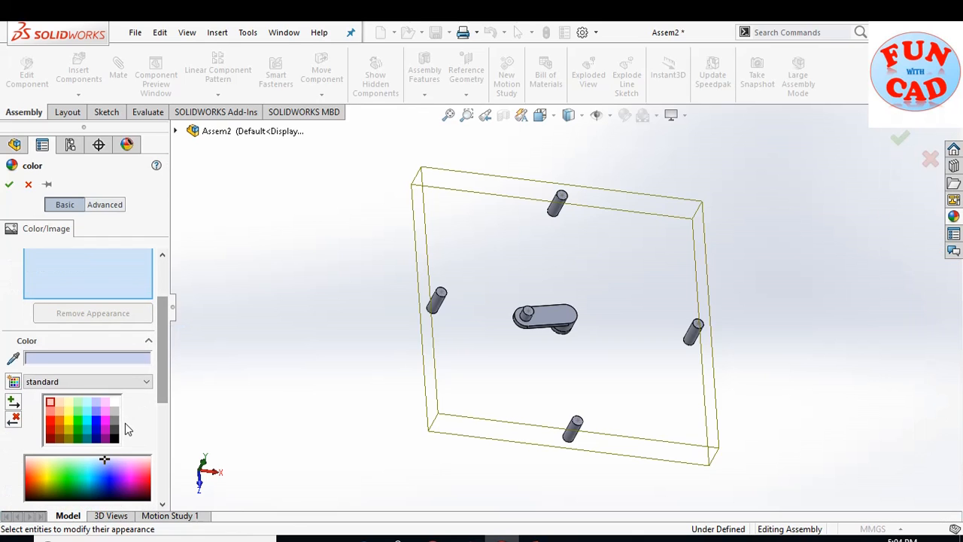
click(113, 430)
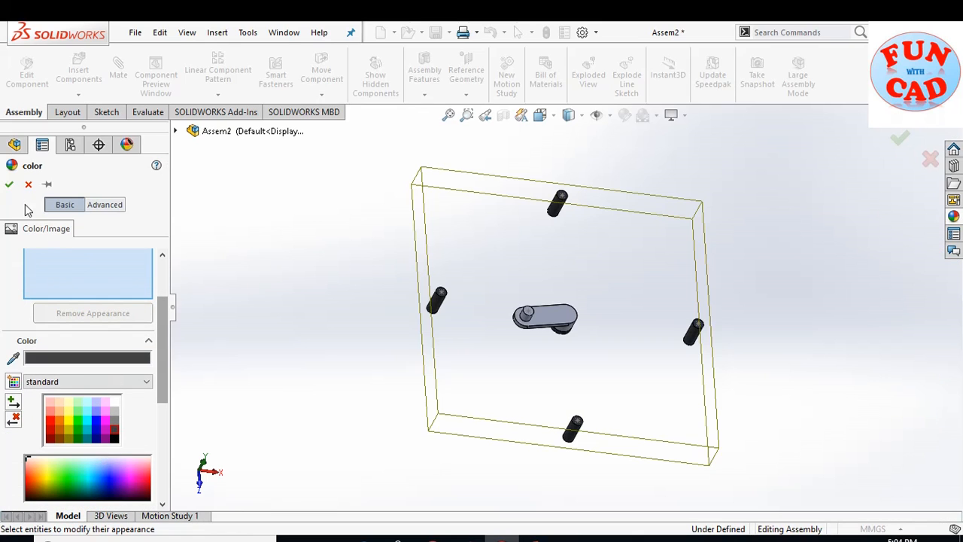
click(9, 184)
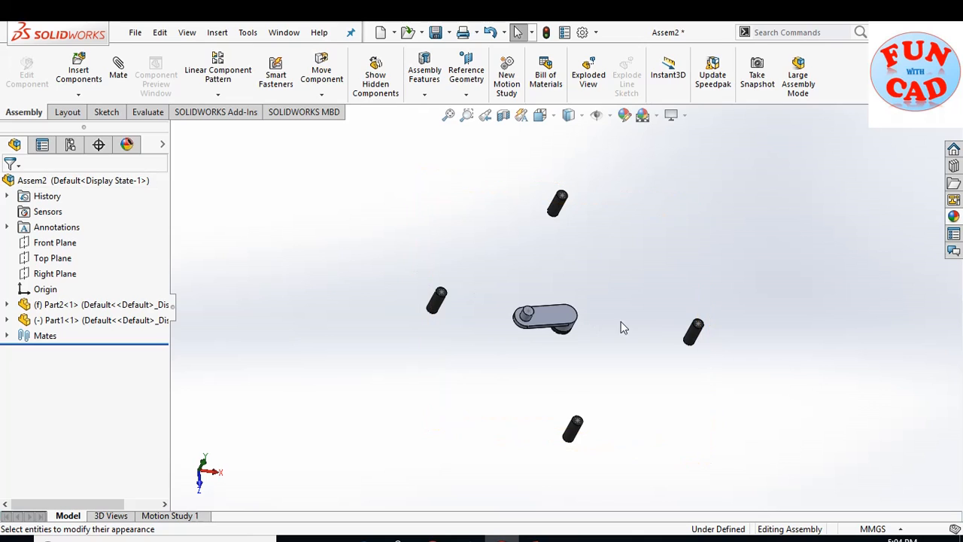
Apply a light grey colour to the Part1 crank at component level.
right_click(75, 320)
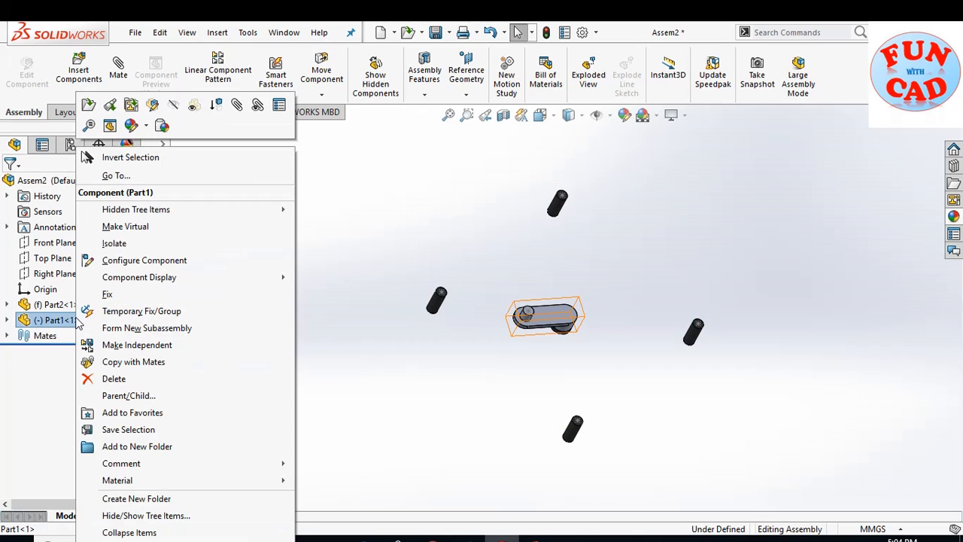
click(130, 127)
click(152, 159)
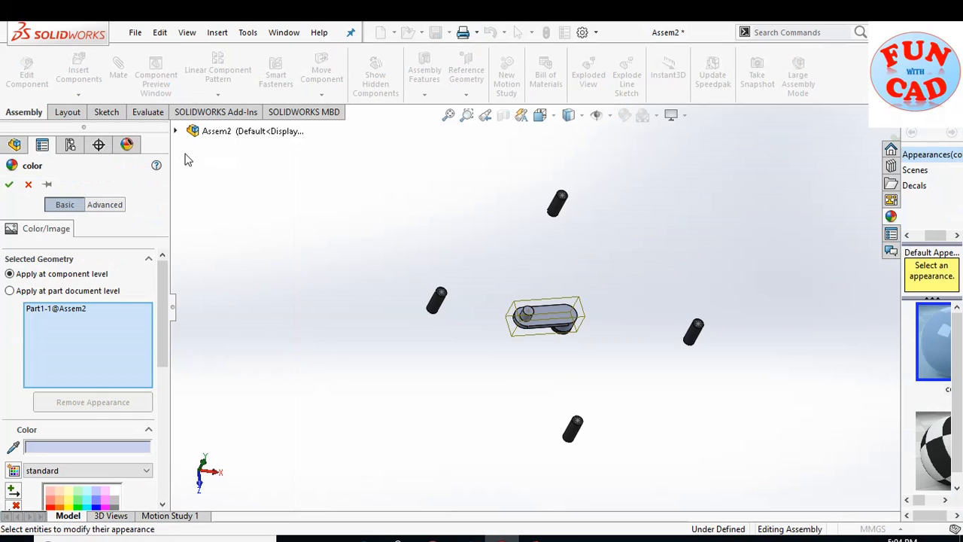
scroll(75, 451, down, 1)
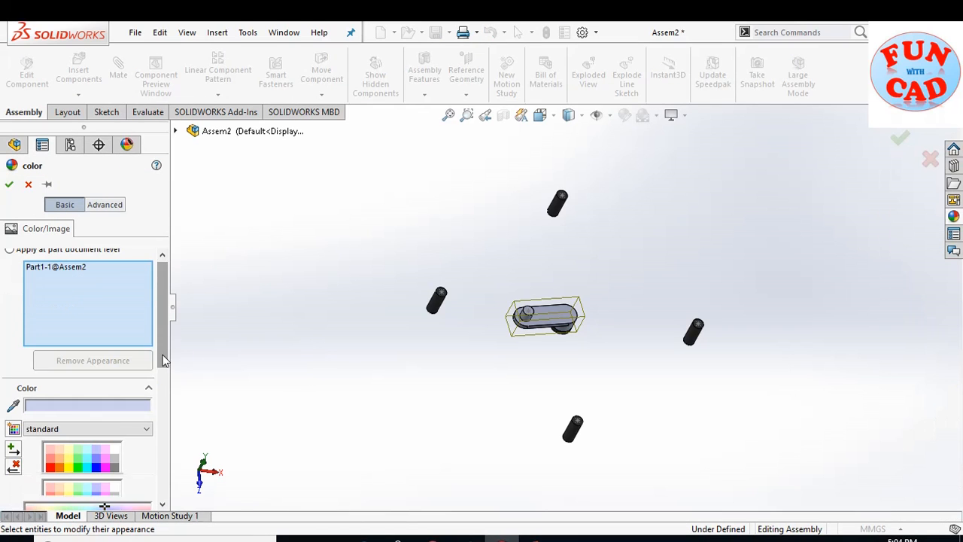
click(114, 455)
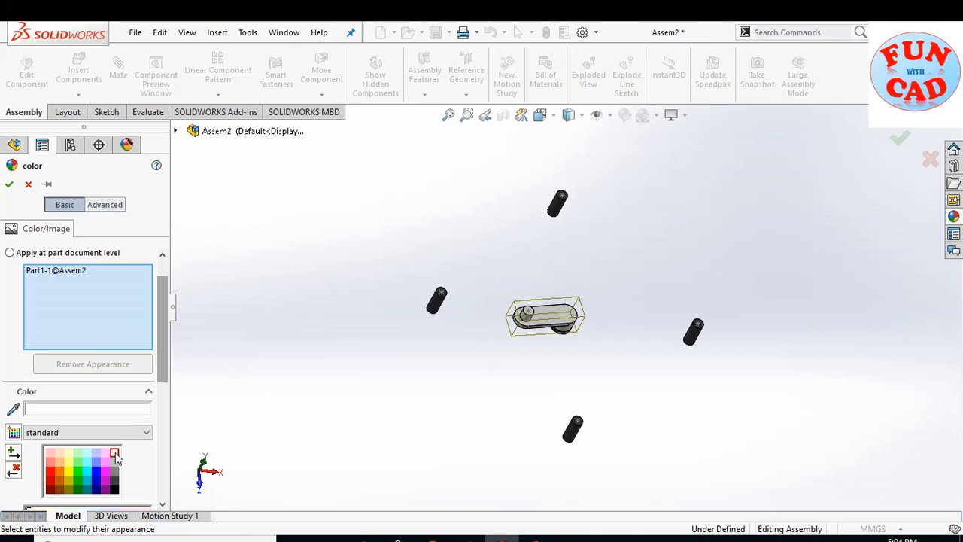
click(116, 462)
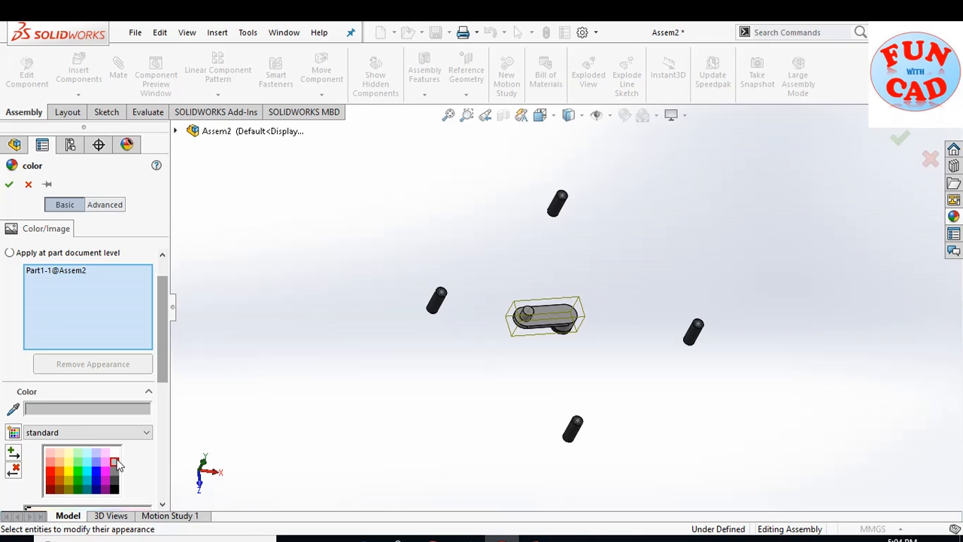
click(10, 186)
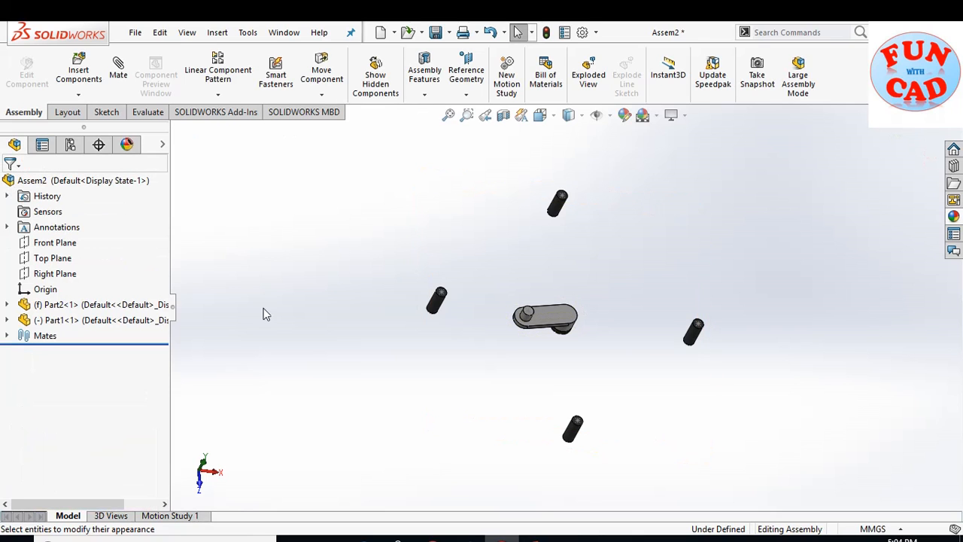
Create a new part within the assembly, with its first sketch on the top face of Part2's left pin.
scroll(484, 419, up, 2)
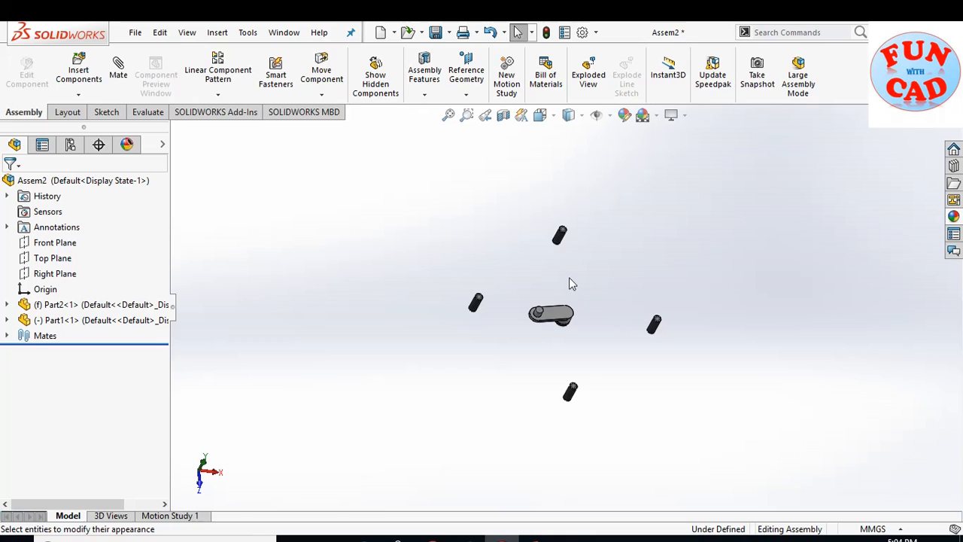
middle_drag(569, 277, 566, 287)
click(203, 466)
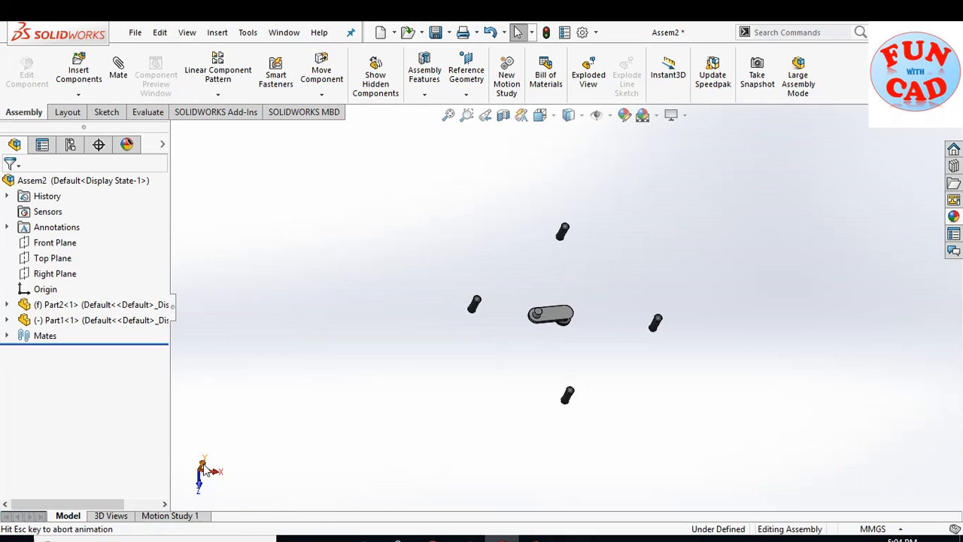
click(78, 94)
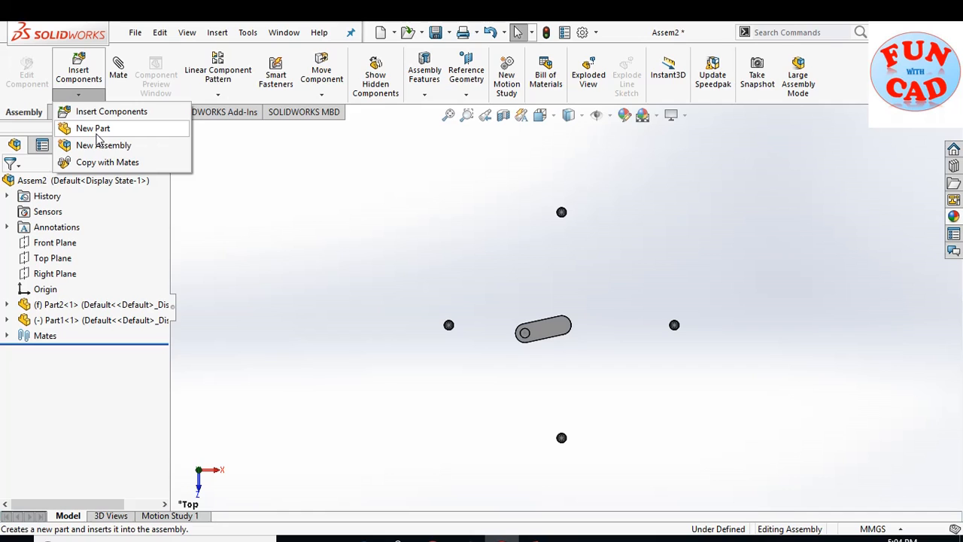
click(95, 135)
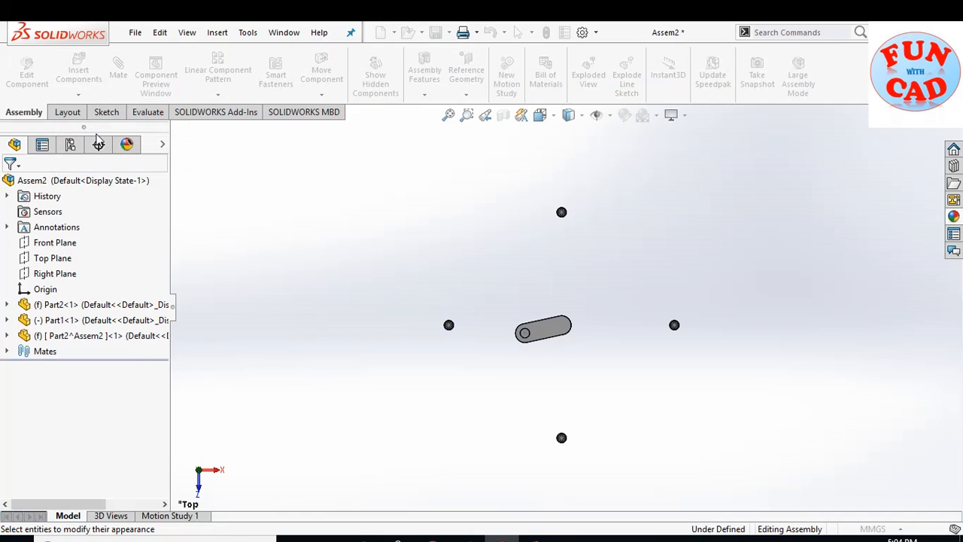
scroll(548, 330, down, 5)
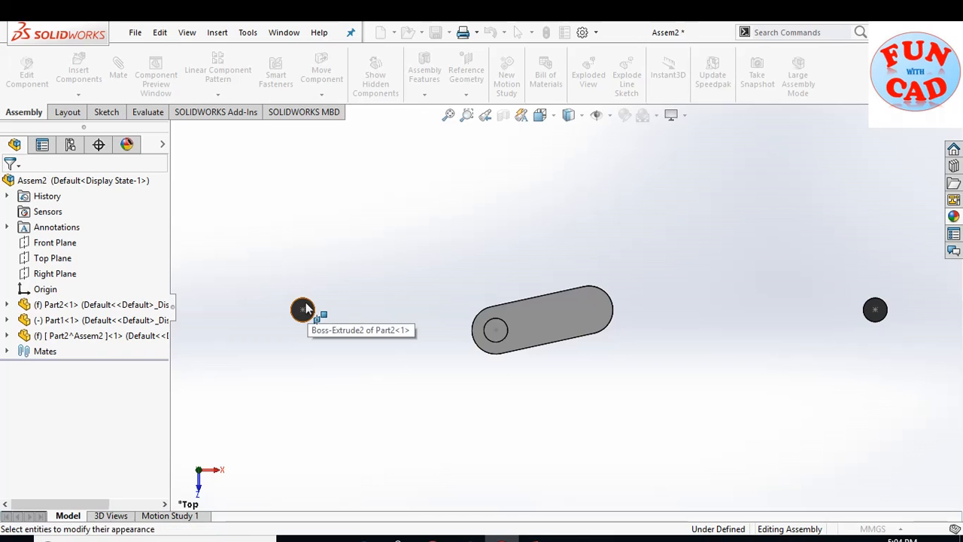
click(304, 310)
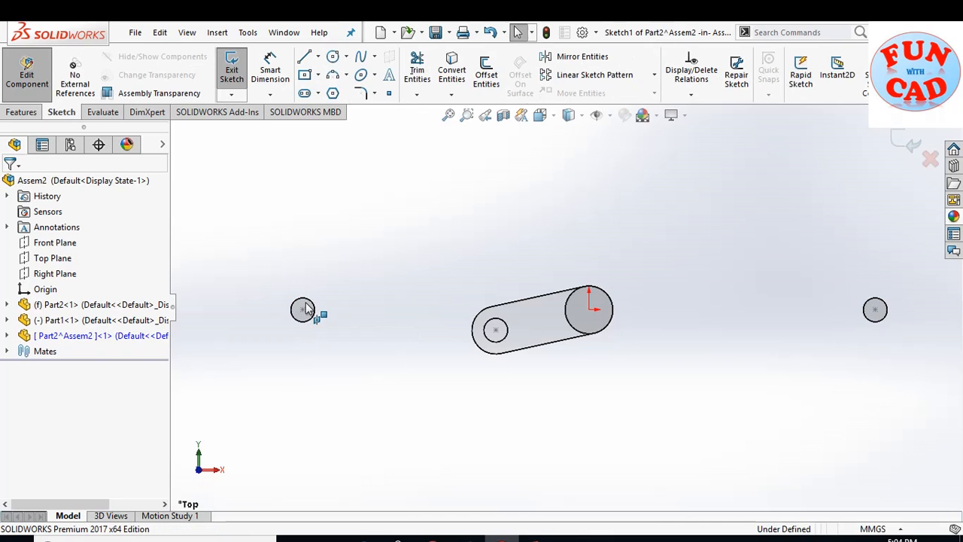
Sketch a line from the left pin's centre to the centre of the crank's small pin.
click(305, 58)
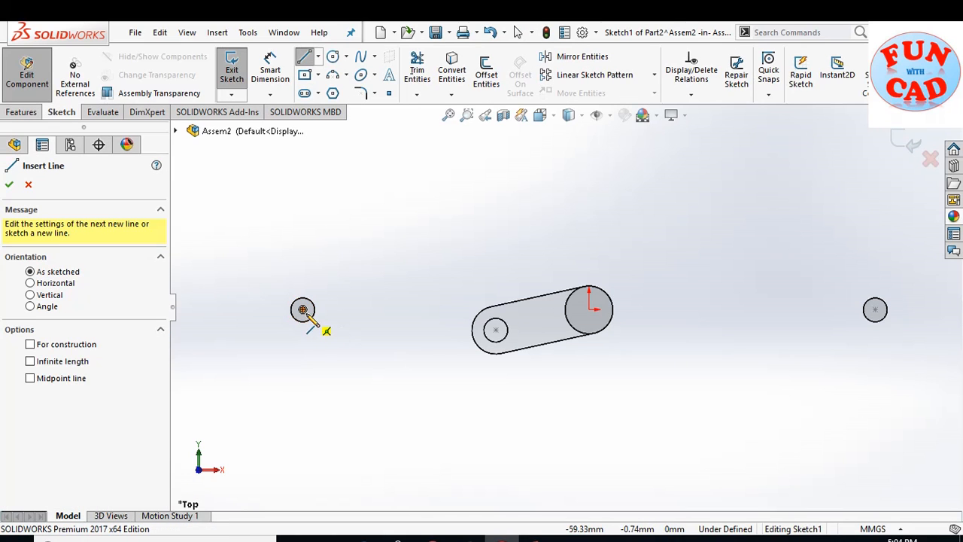
click(303, 309)
click(496, 330)
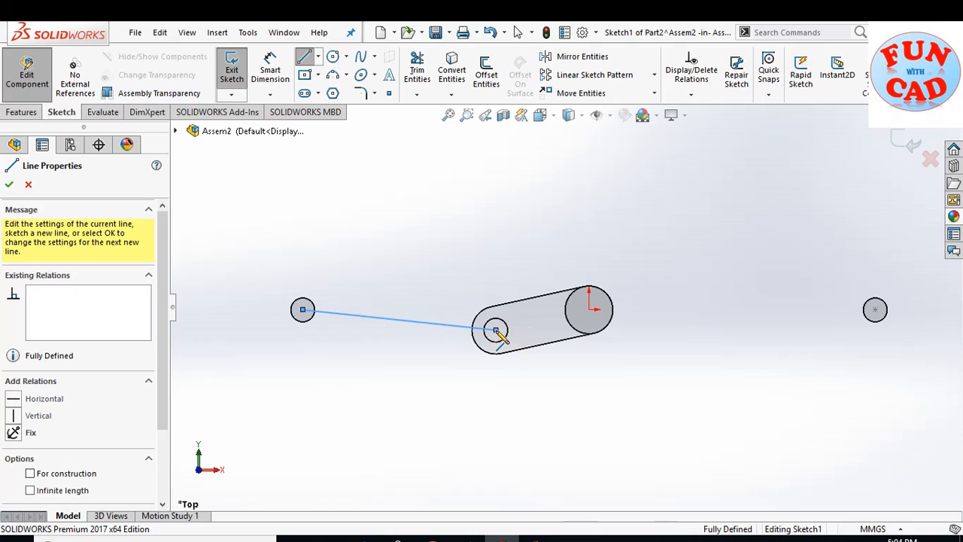
key(Escape)
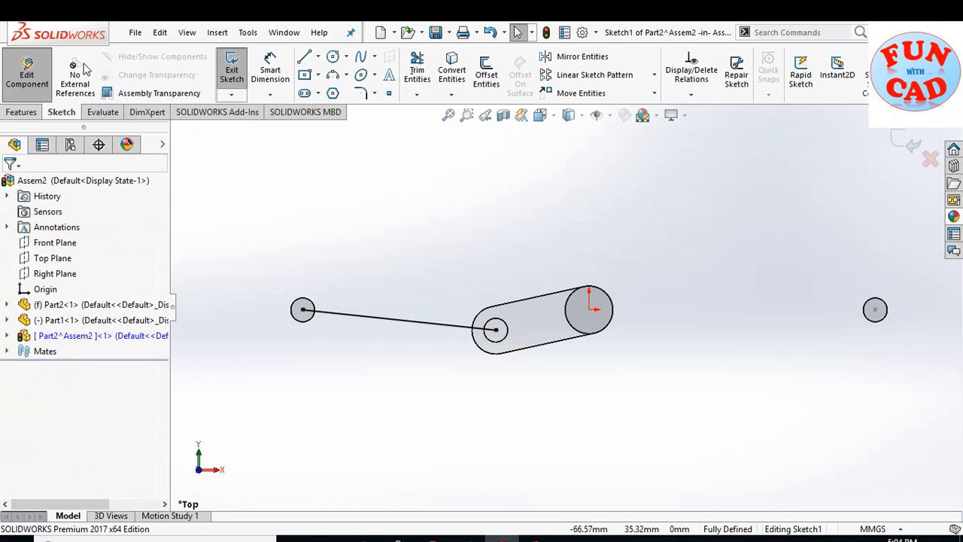
Sweep a 2 mm diameter circular profile along the line from the left pin to the crank, then finish editing the part.
click(34, 112)
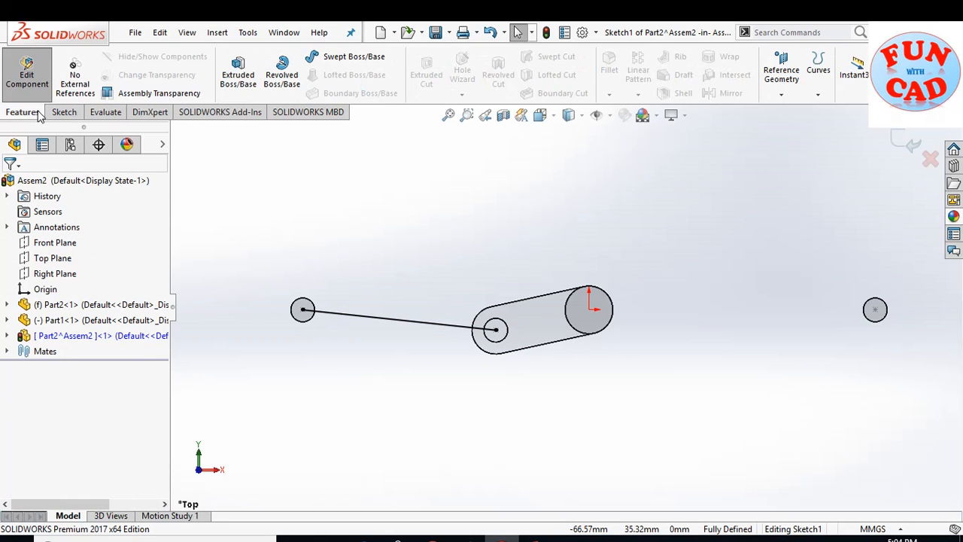
click(313, 58)
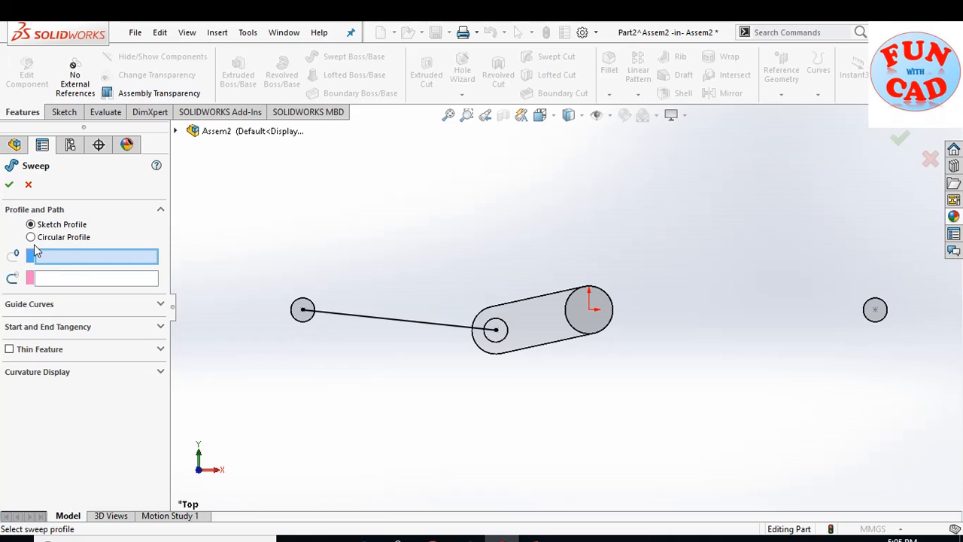
click(31, 237)
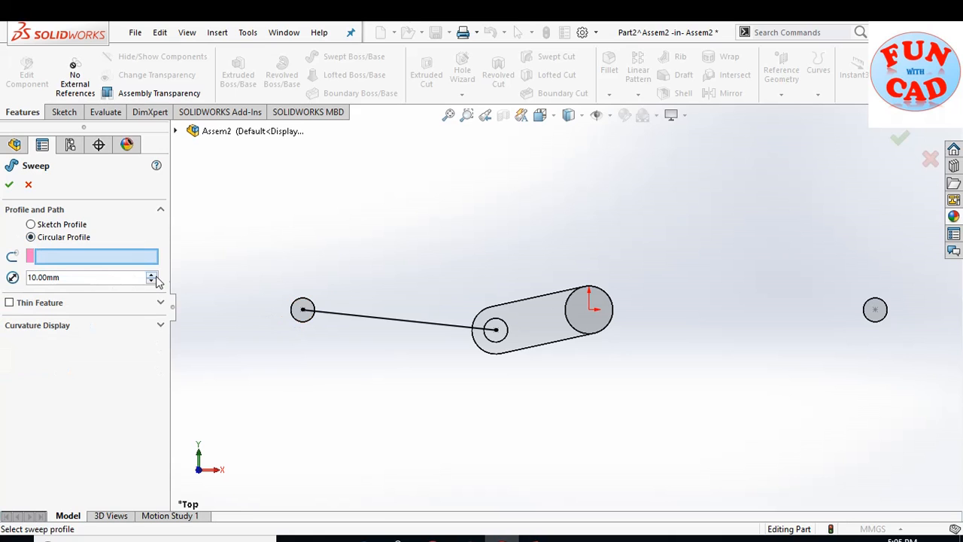
click(379, 320)
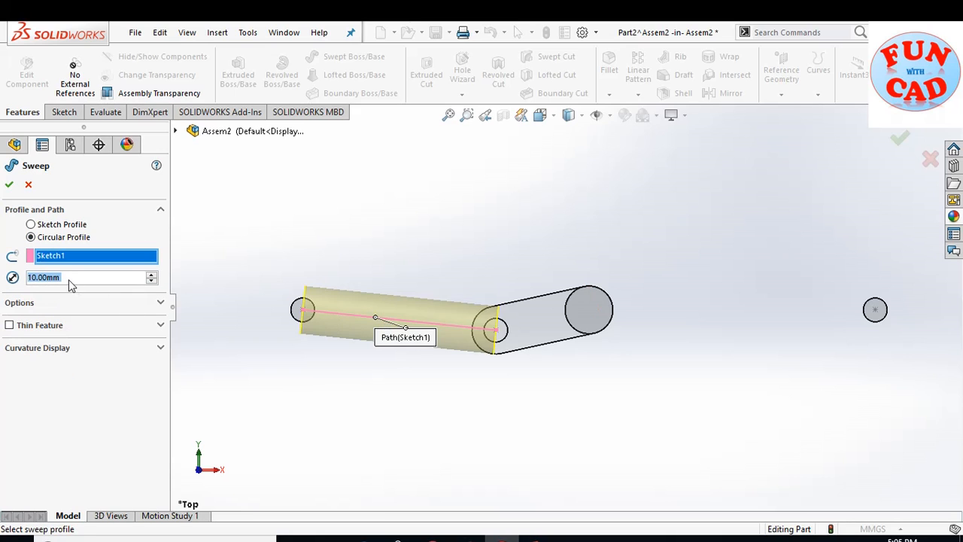
text(2)
key(Return)
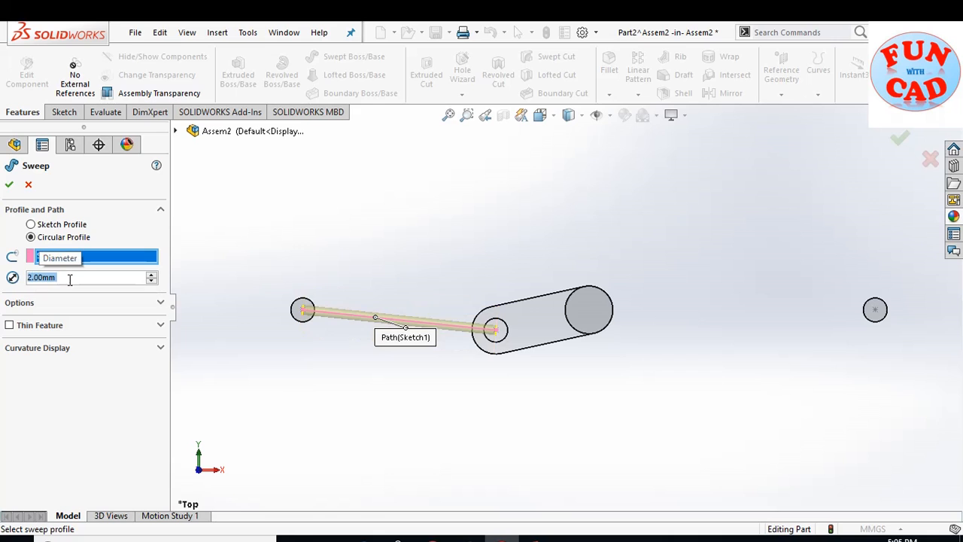
click(9, 185)
key(f)
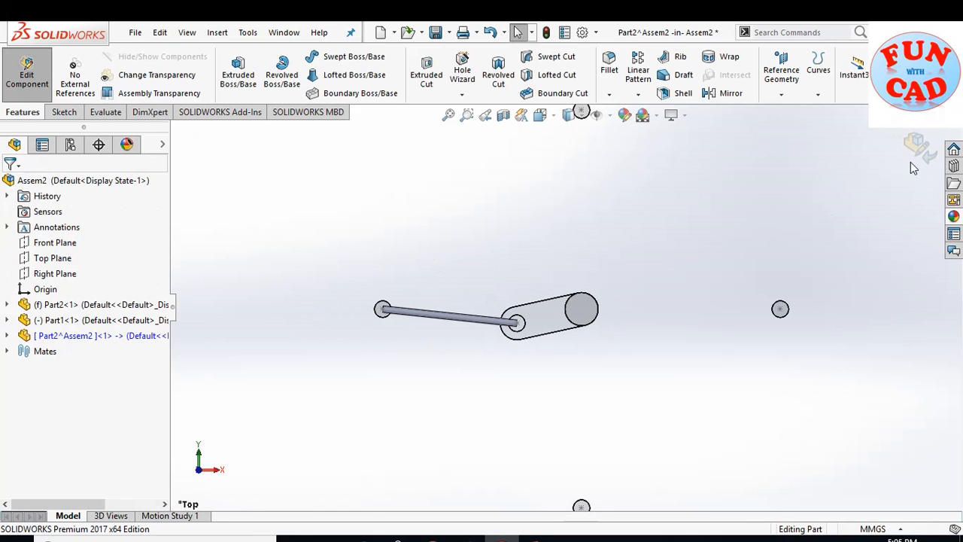
click(931, 156)
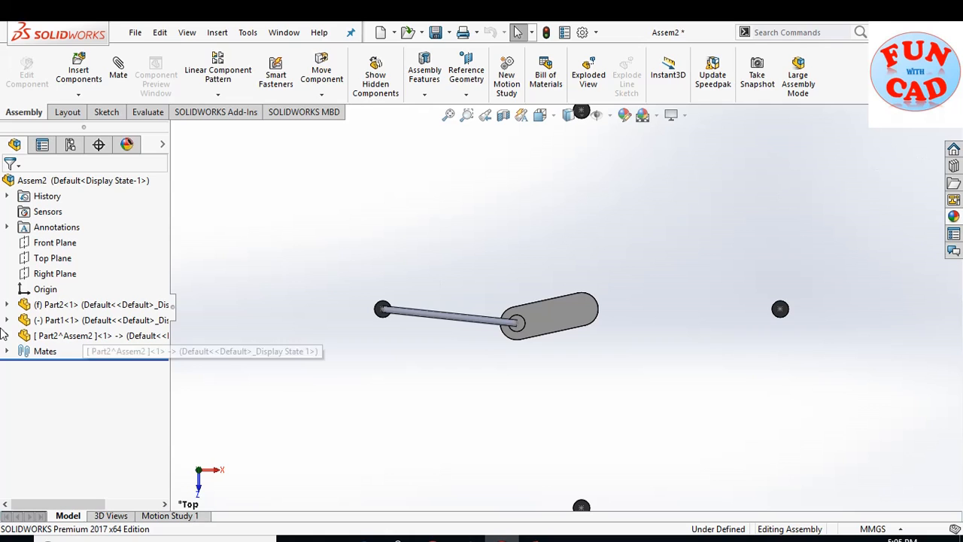
Apply a red colour to the new left link Part2^Assem2 at component level.
right_click(55, 338)
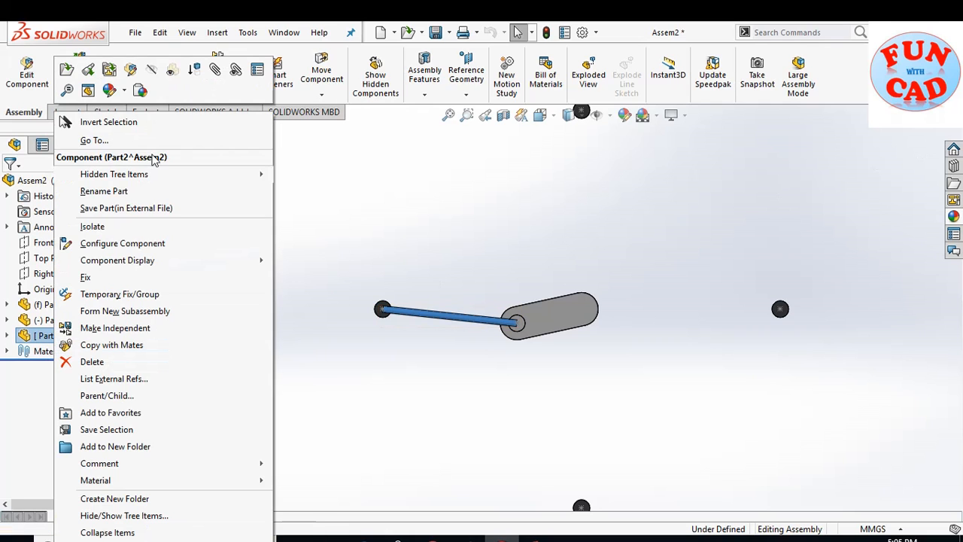
click(109, 90)
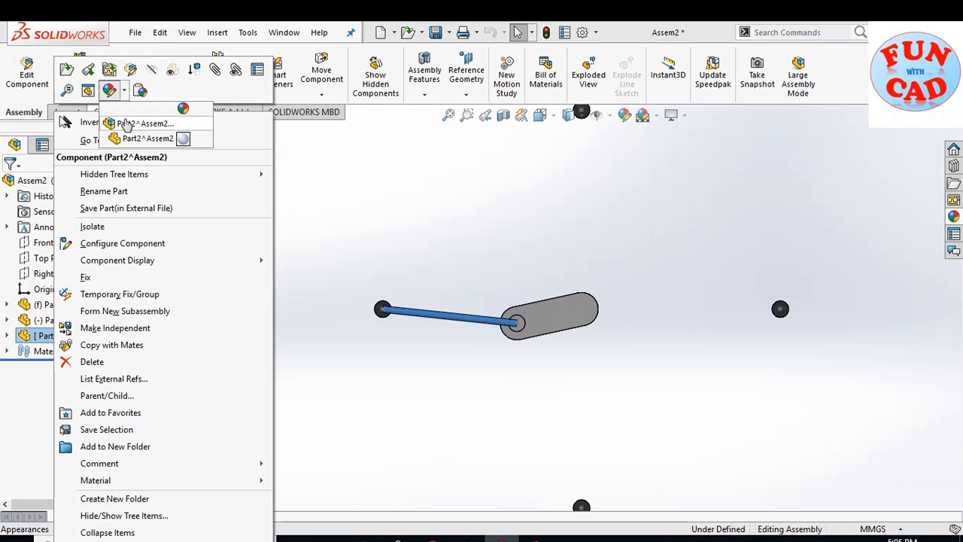
click(126, 123)
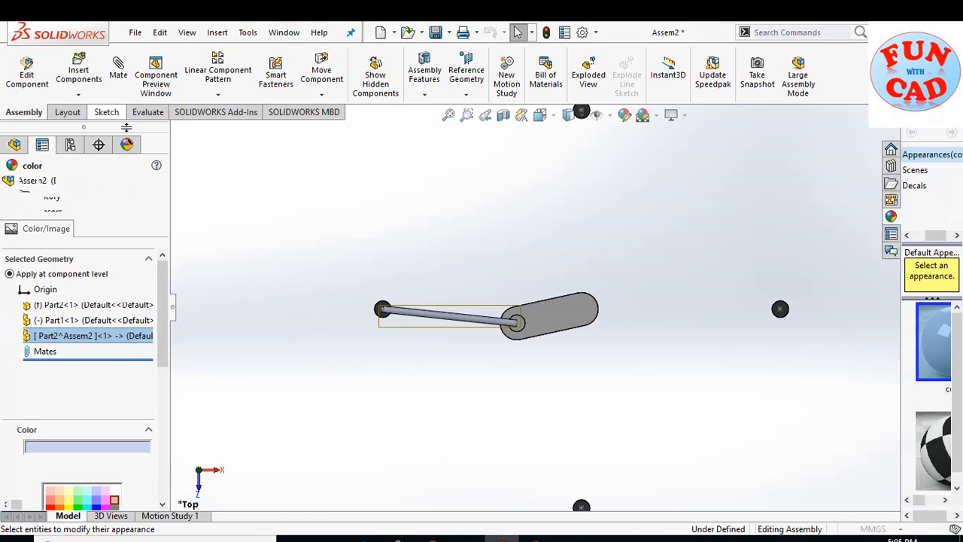
drag(161, 339, 166, 364)
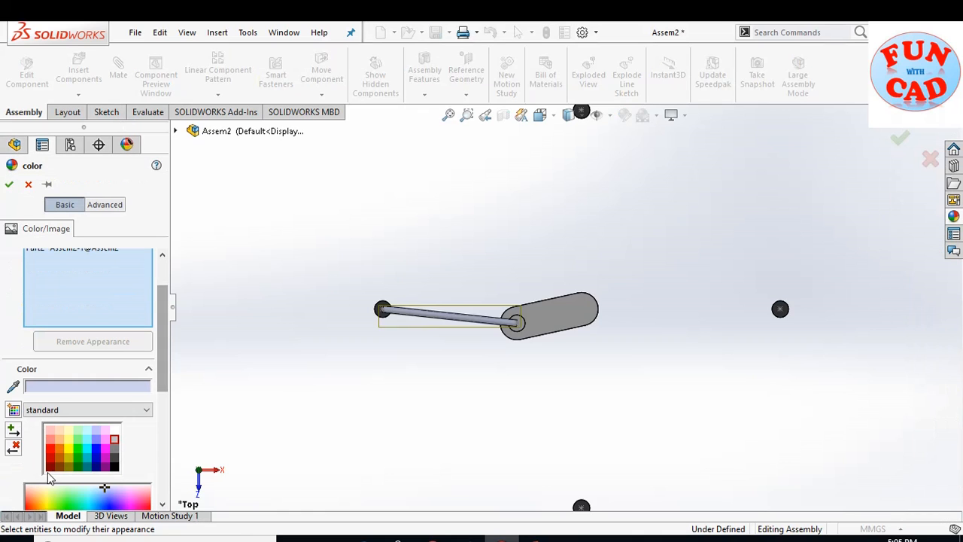
click(51, 451)
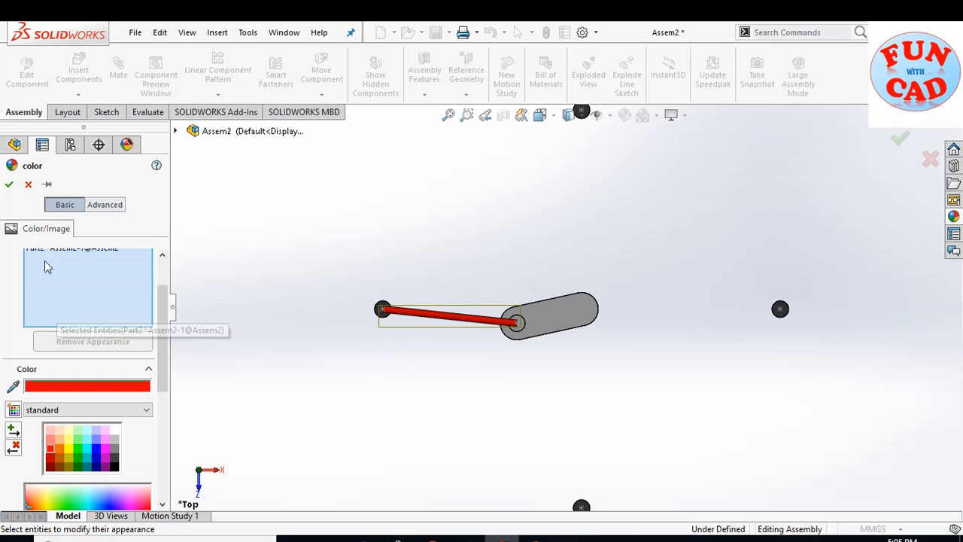
click(9, 184)
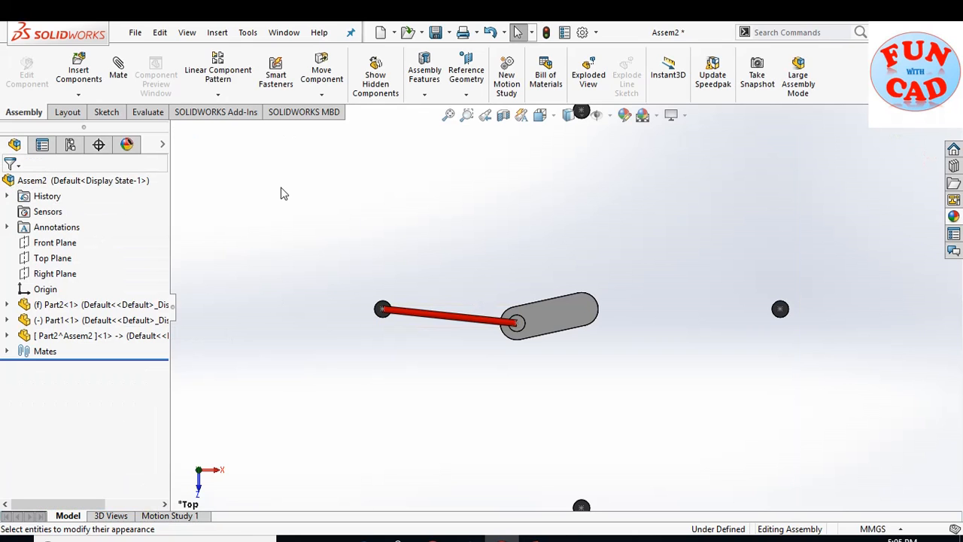
Create another new part within the assembly, with its first sketch on the top face of the base's lower pin.
click(78, 94)
click(94, 129)
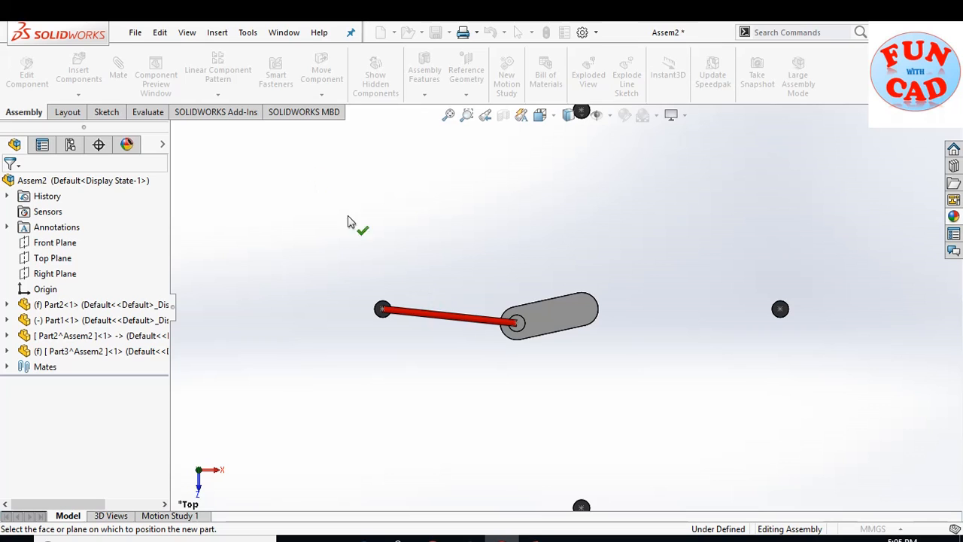
scroll(557, 415, up, 1)
scroll(597, 449, down, 1)
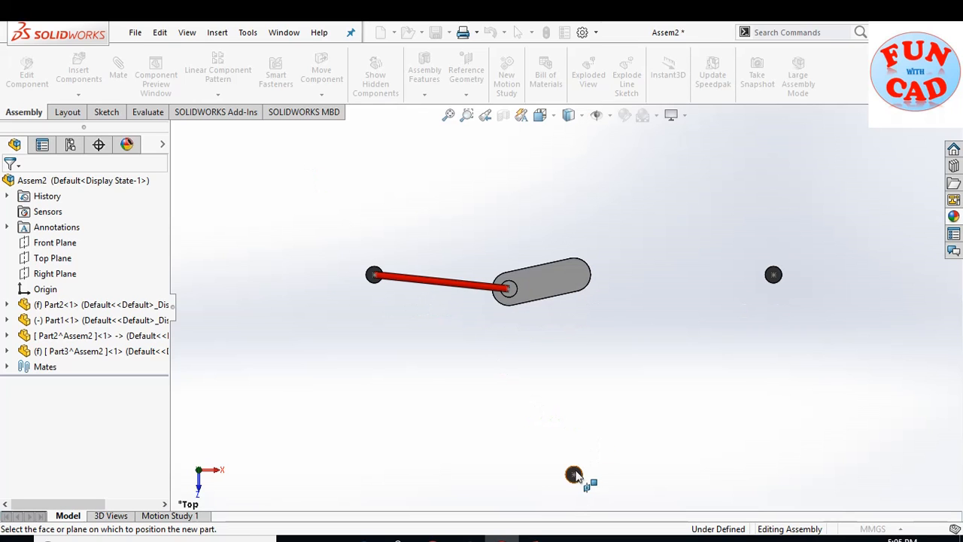
click(574, 475)
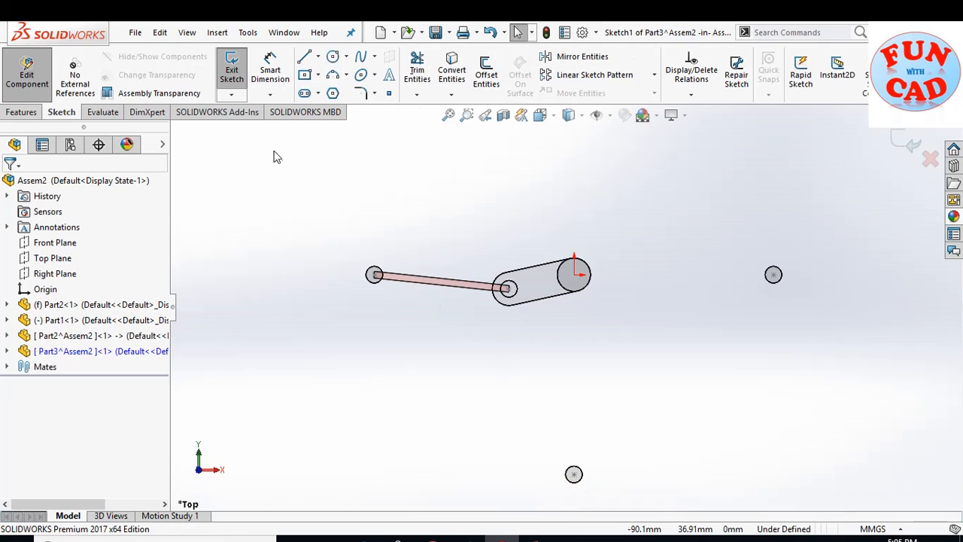
Sketch a line from the lower pin's centre to the centre of the crank's small pin.
click(304, 56)
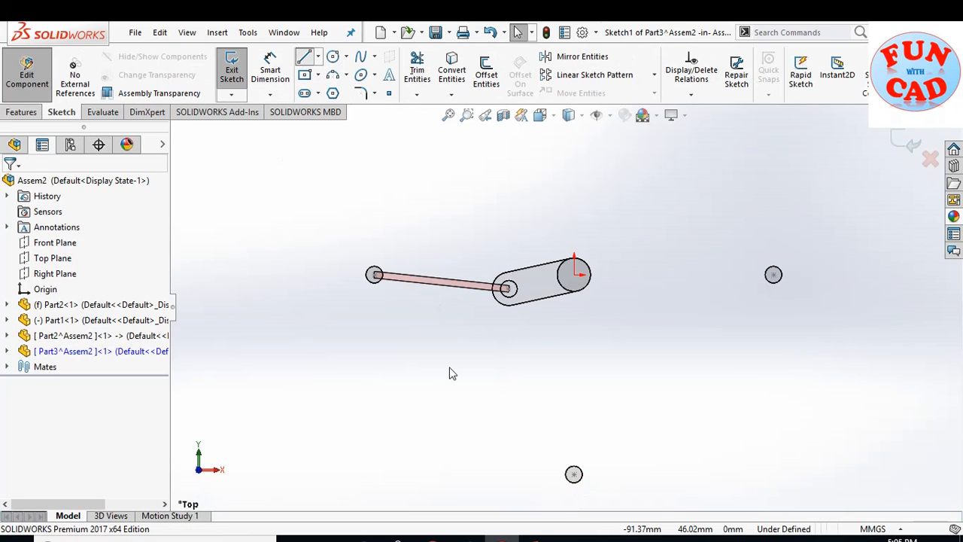
click(574, 474)
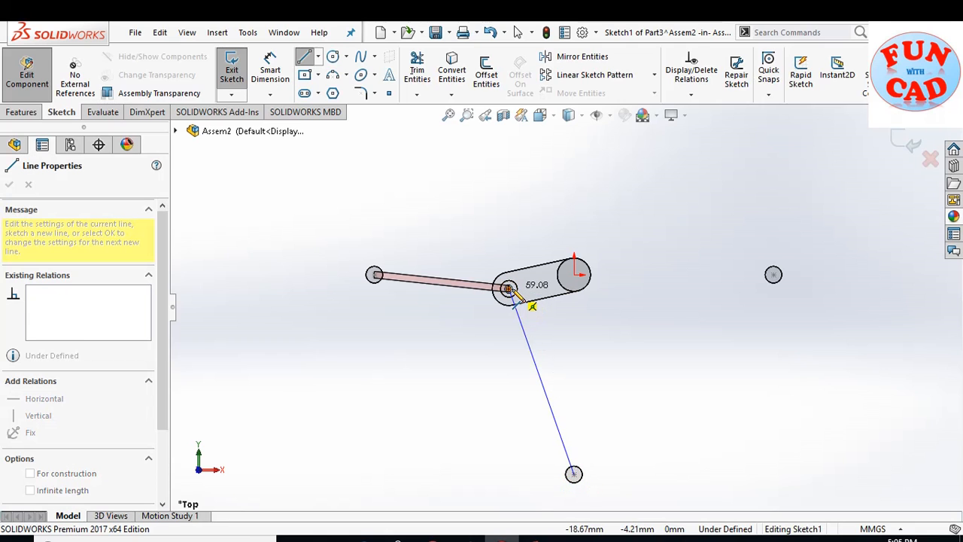
click(509, 289)
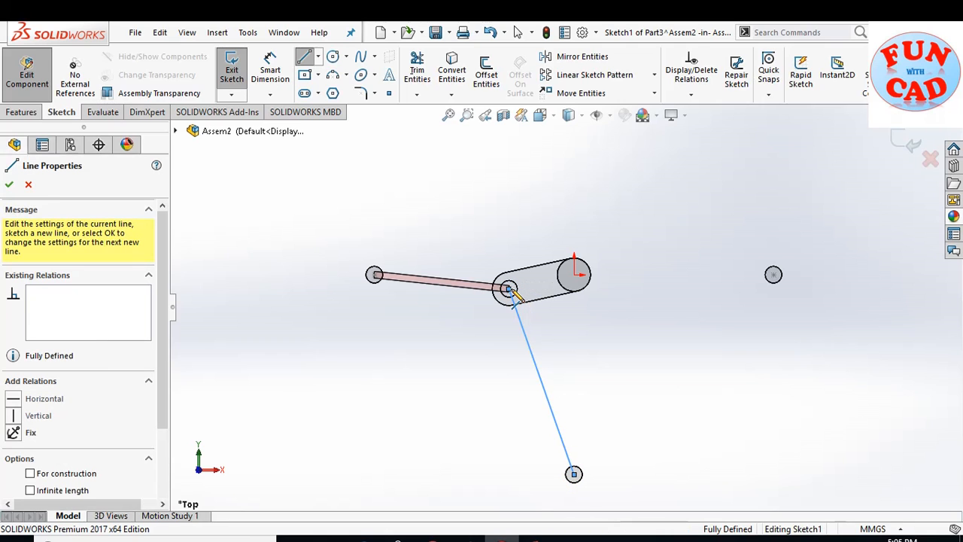
key(Escape)
Sweep a 2 mm diameter circular profile along the line from the lower pin to the crank, and finish editing the part.
click(34, 112)
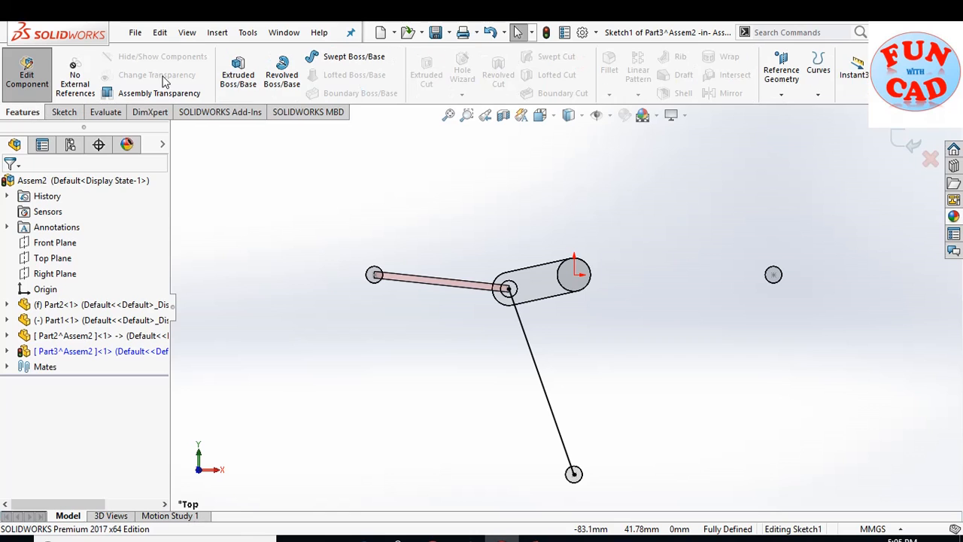
click(350, 57)
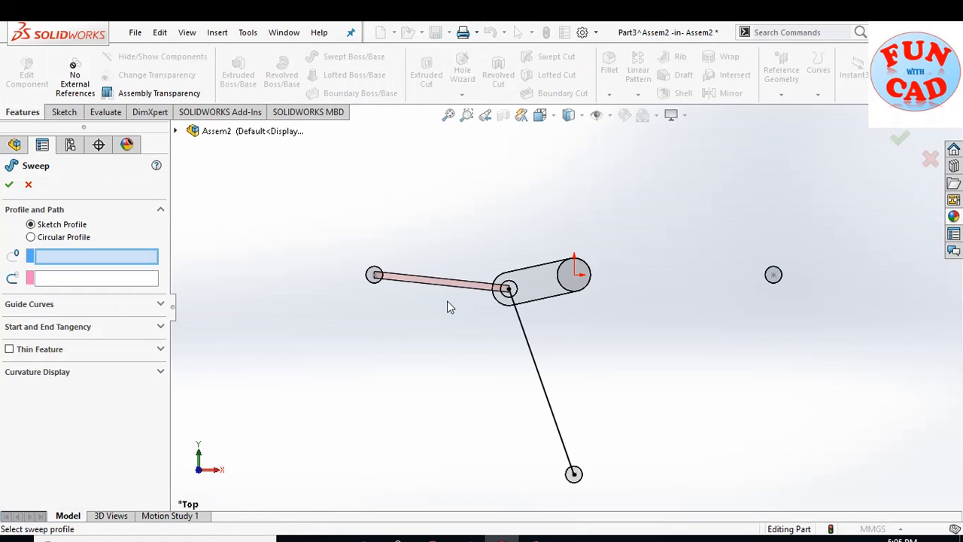
click(31, 238)
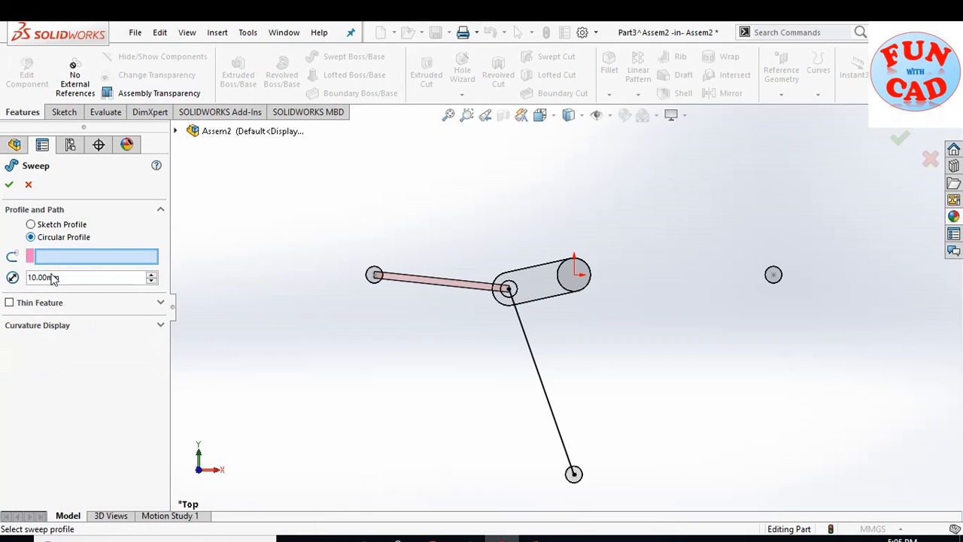
text(2)
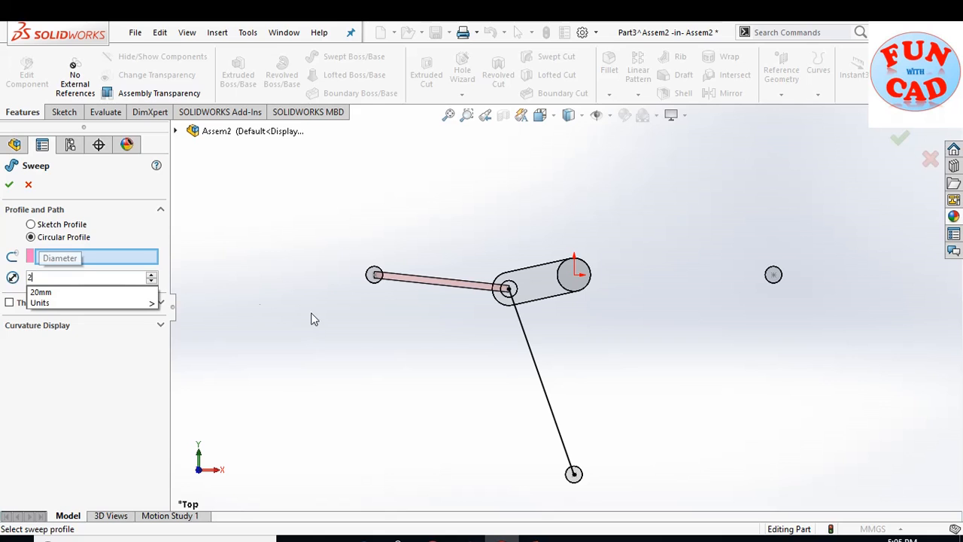
click(521, 325)
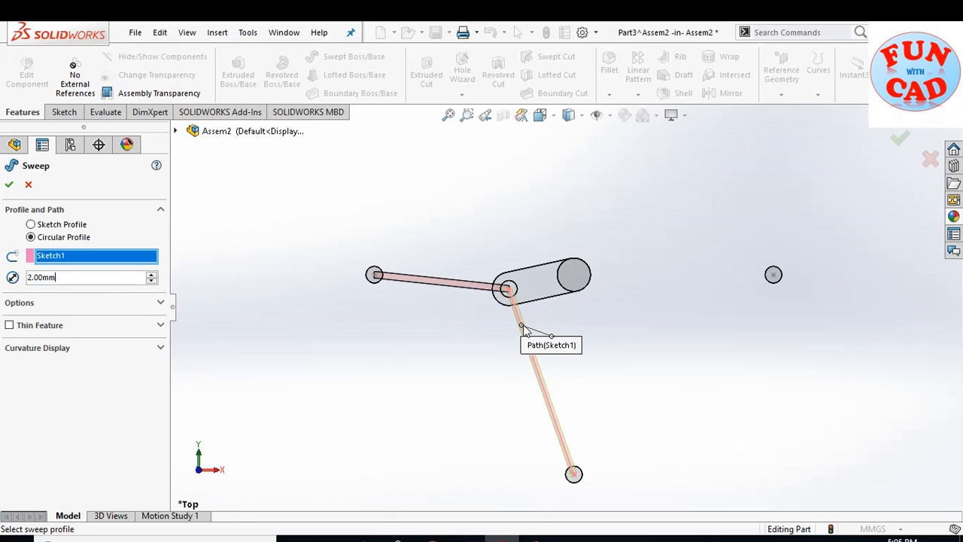
click(9, 186)
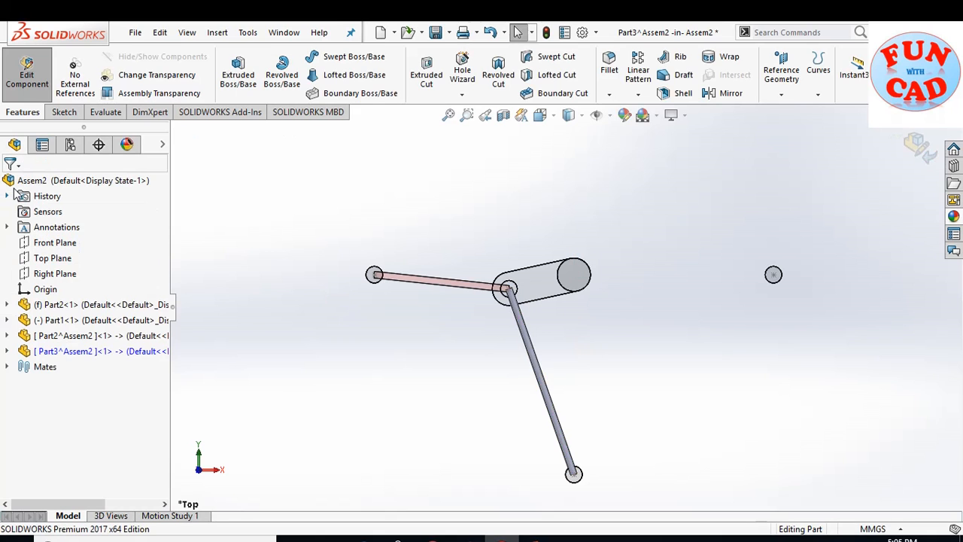
click(920, 148)
Apply a yellow colour to the lower link Part3^Assem2 at component level.
right_click(91, 352)
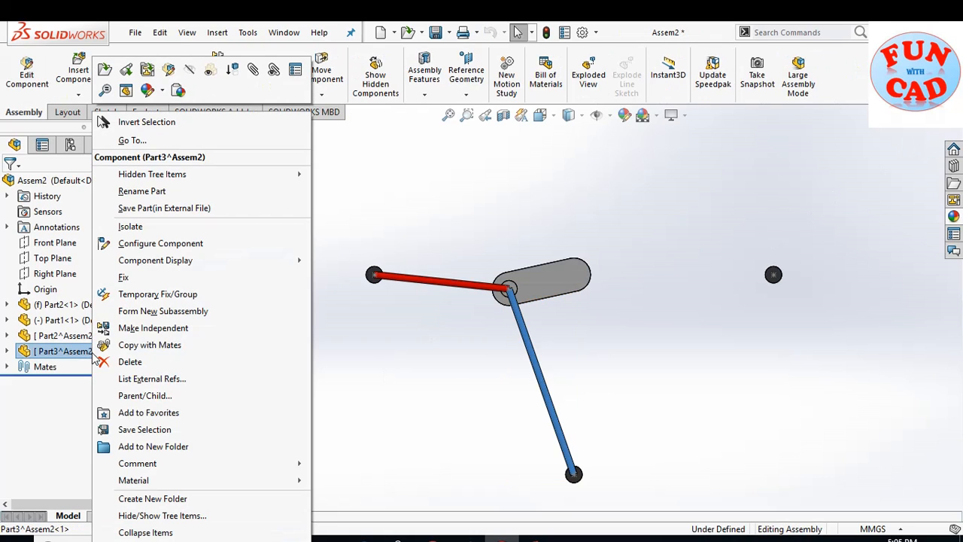
click(147, 90)
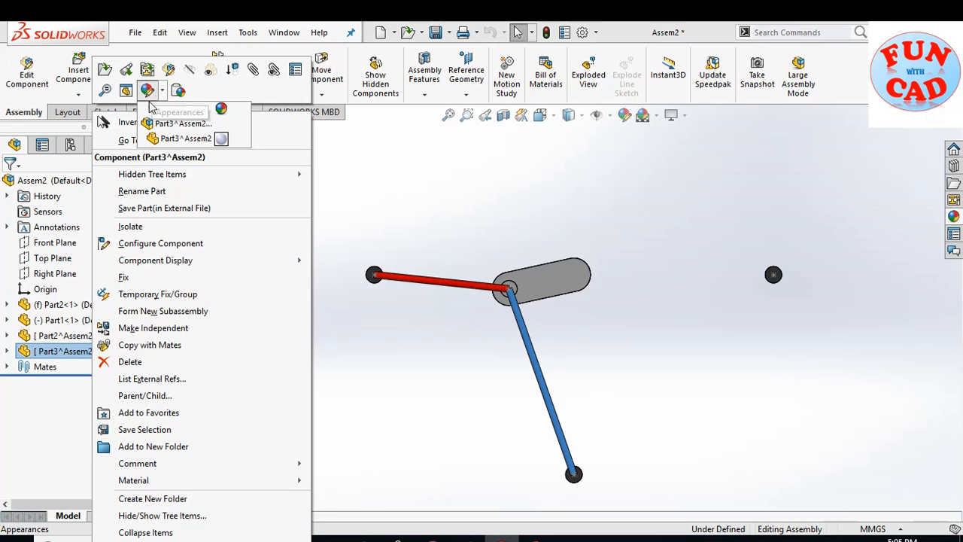
click(166, 136)
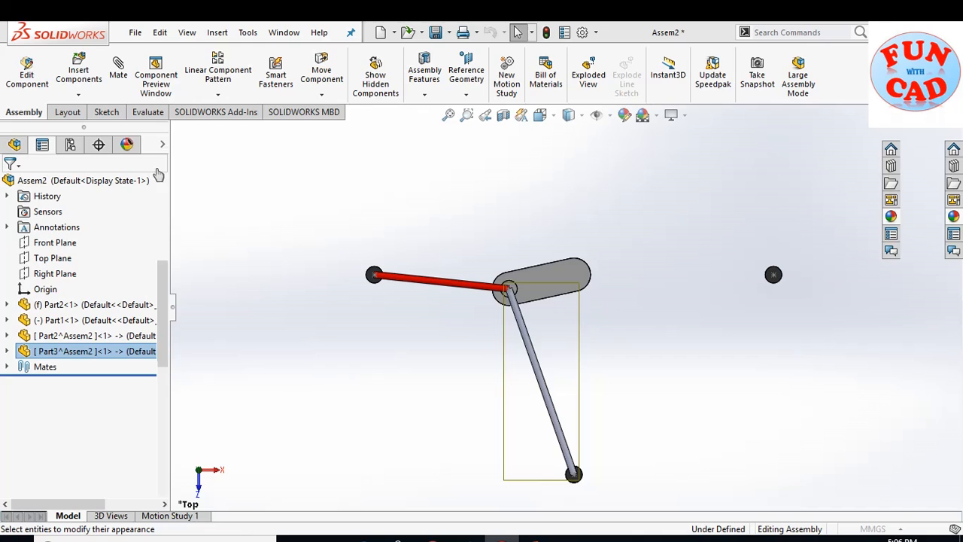
click(68, 505)
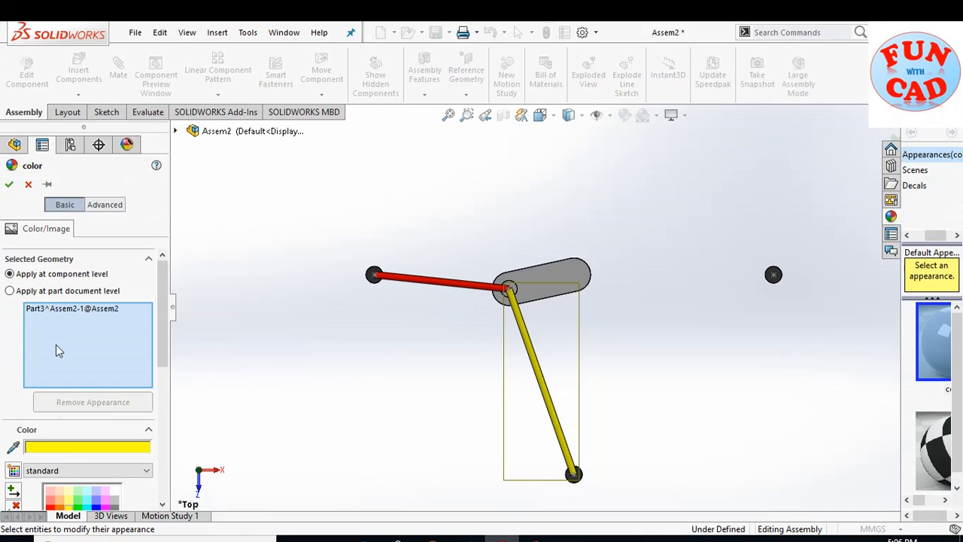
click(9, 183)
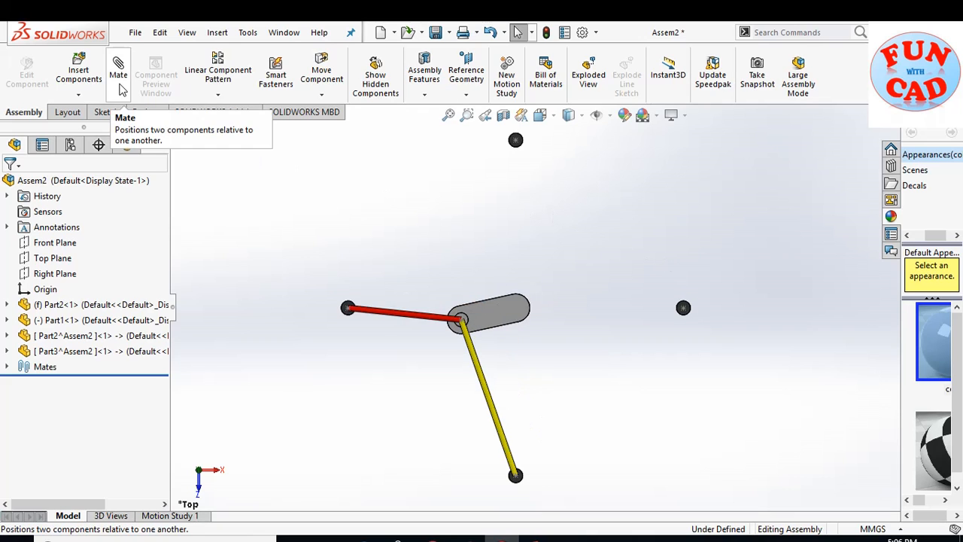
Create a third new part within the assembly, with its first sketch on the top face of the base's right pin.
click(78, 94)
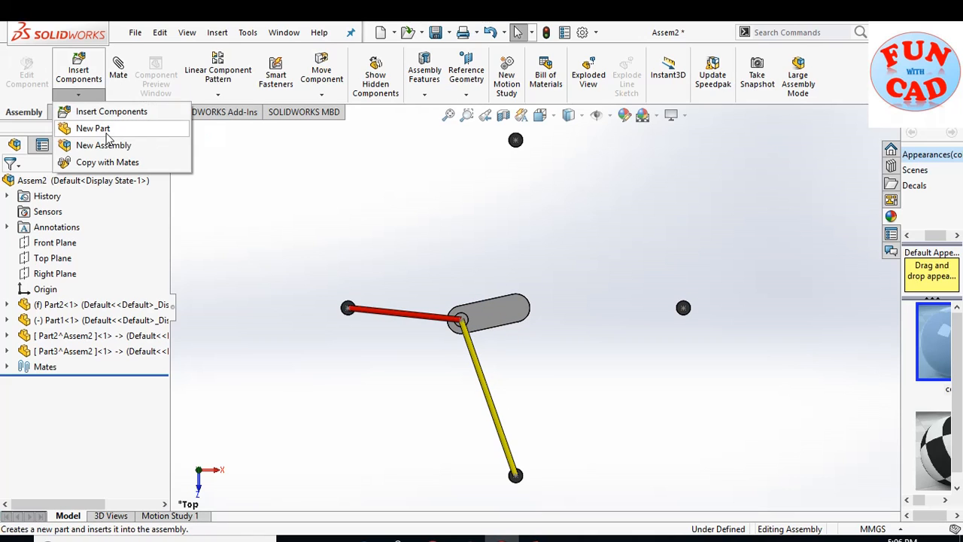
click(107, 135)
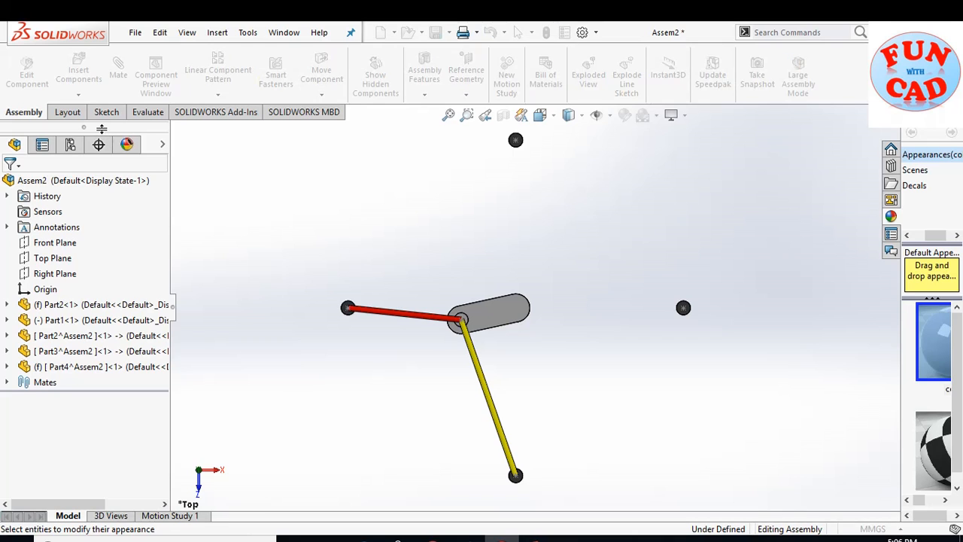
scroll(677, 320, down, 3)
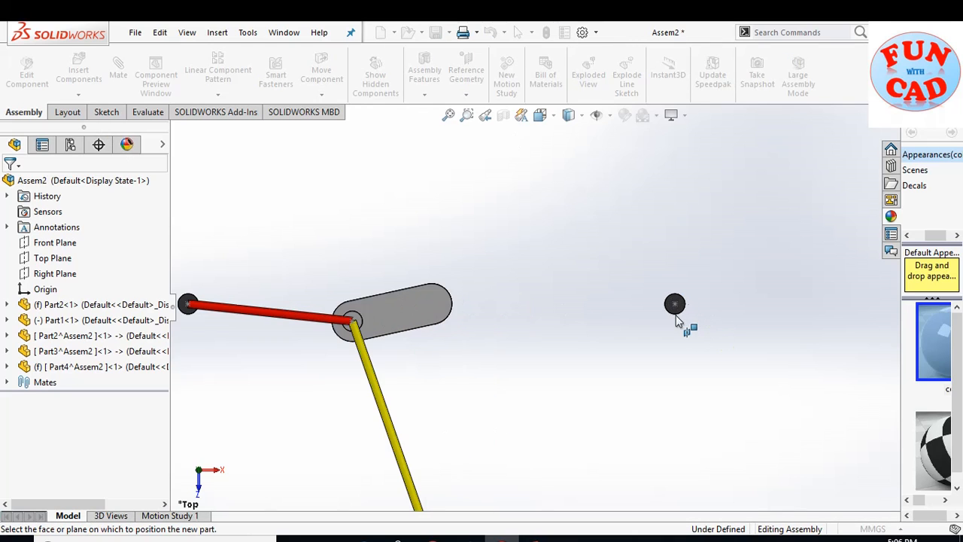
click(676, 295)
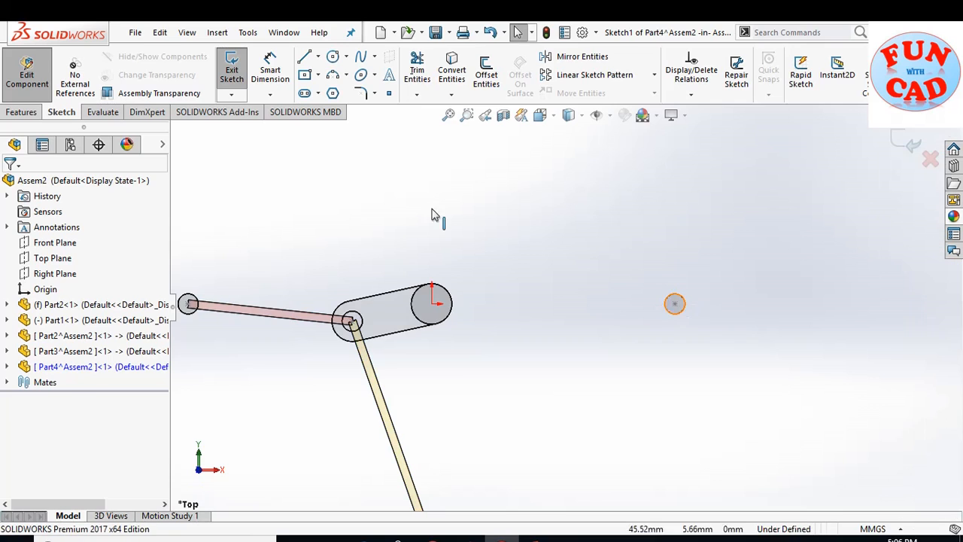
Sketch a line from the centre of the crank's small pin to the centre of the base's right pin.
click(304, 56)
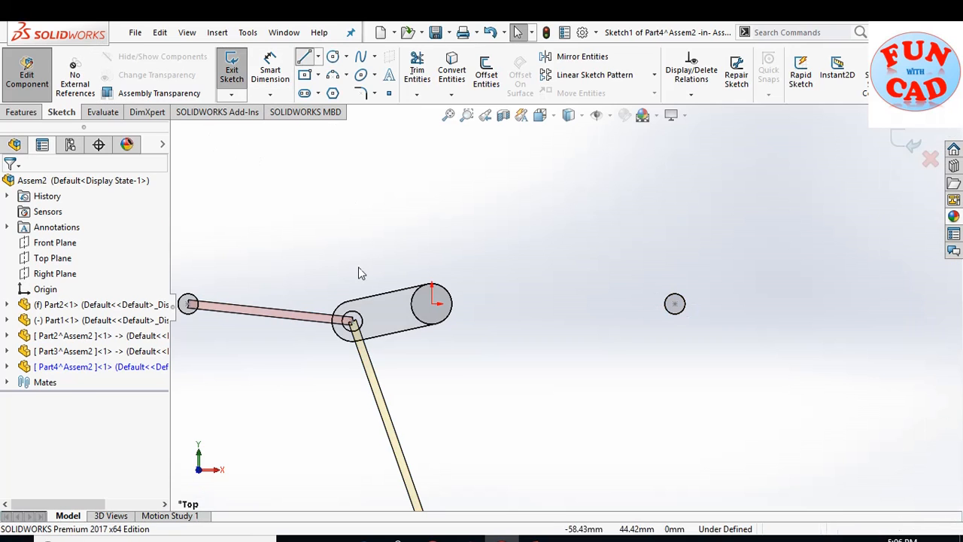
scroll(357, 329, down, 10)
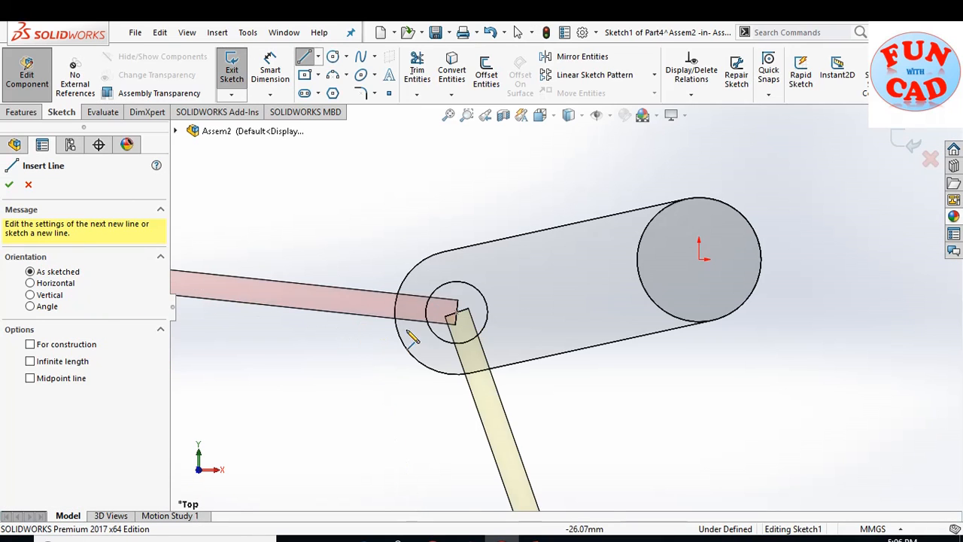
click(495, 281)
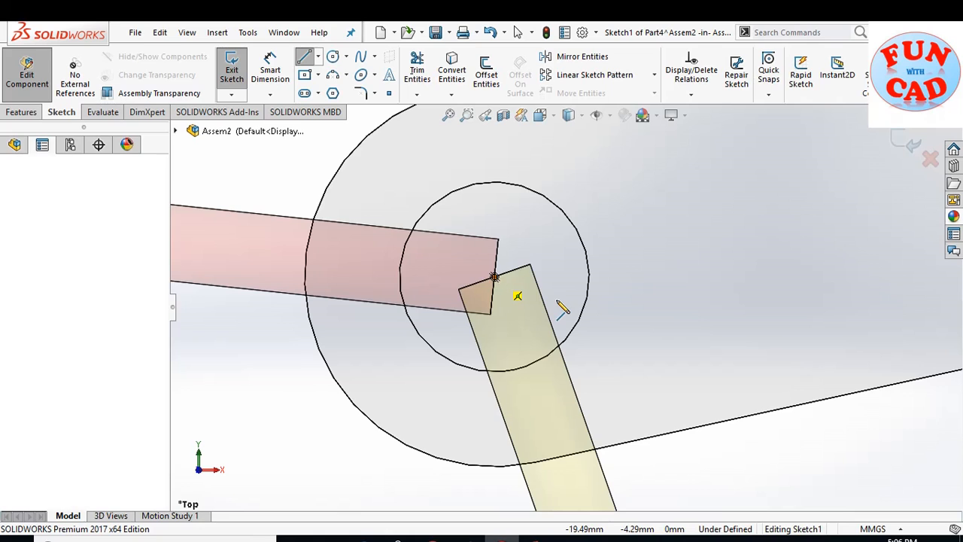
scroll(564, 301, up, 5)
scroll(555, 302, up, 3)
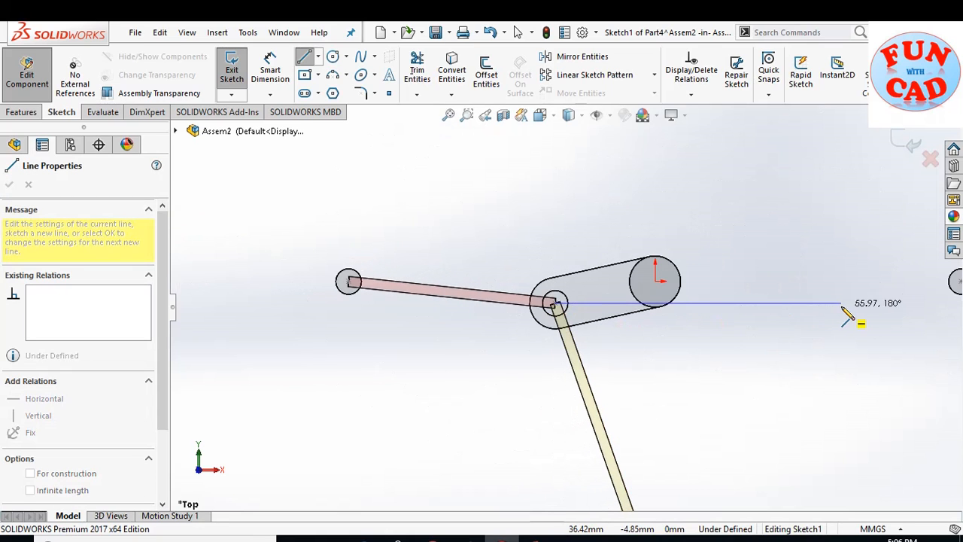
scroll(847, 312, up, 2)
click(840, 289)
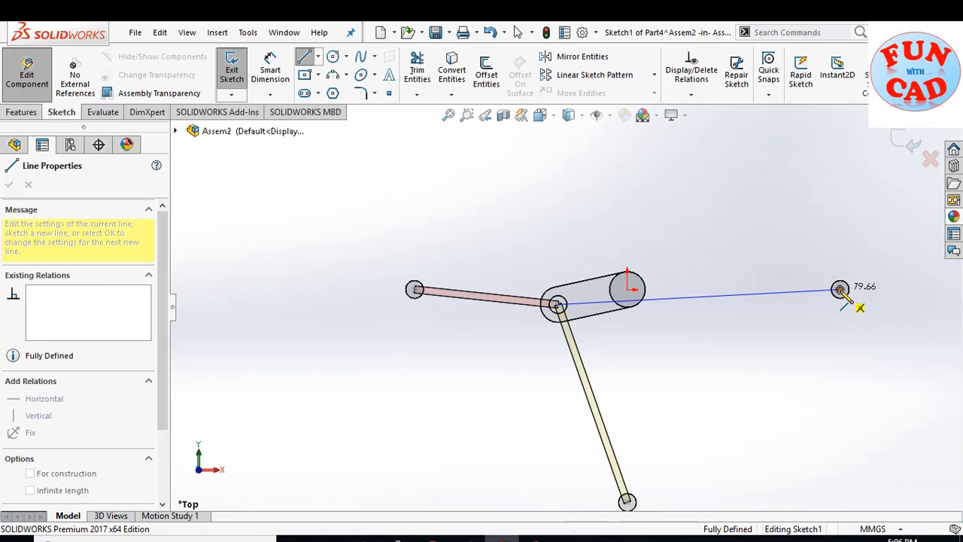
key(Escape)
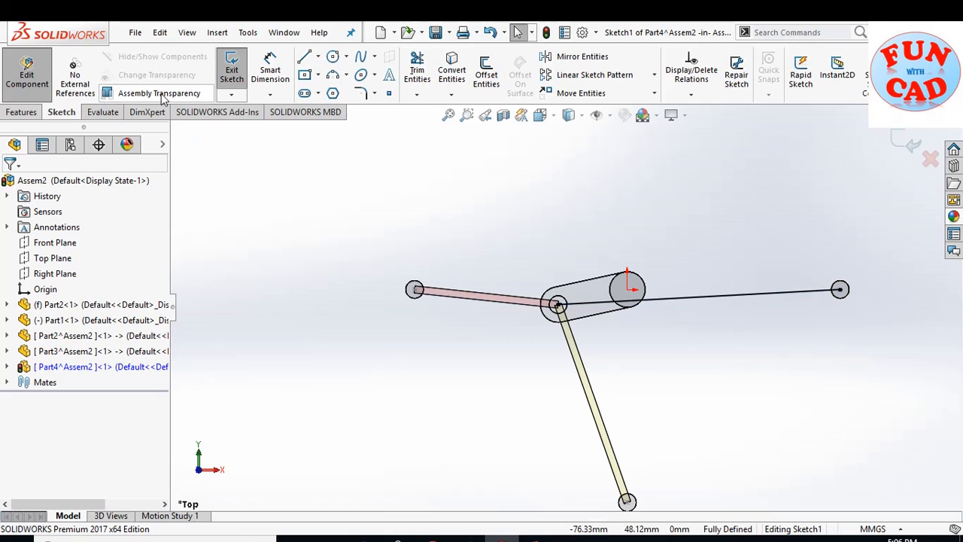
Sweep a 2 mm diameter circular profile along the line from the crank to the right pin, and finish editing the part.
click(30, 113)
click(338, 57)
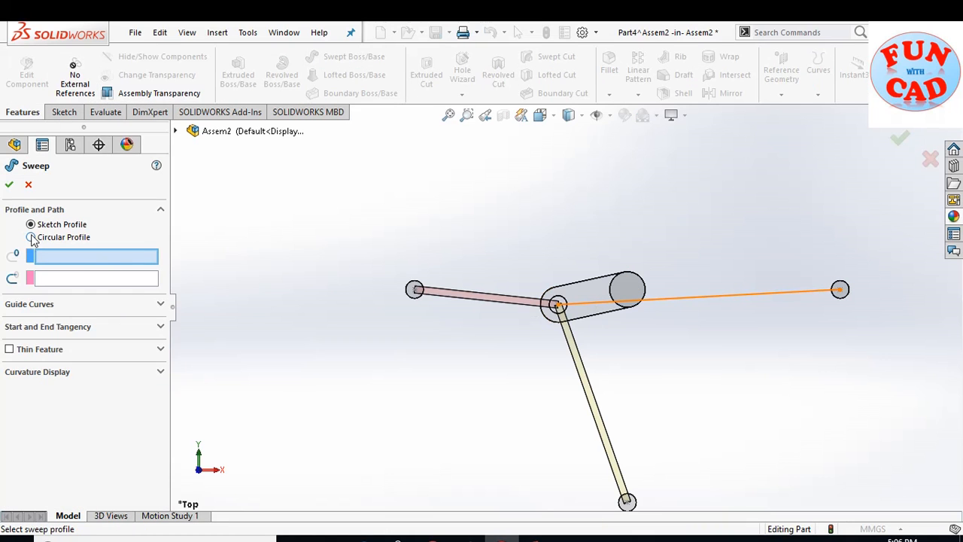
click(31, 237)
click(681, 299)
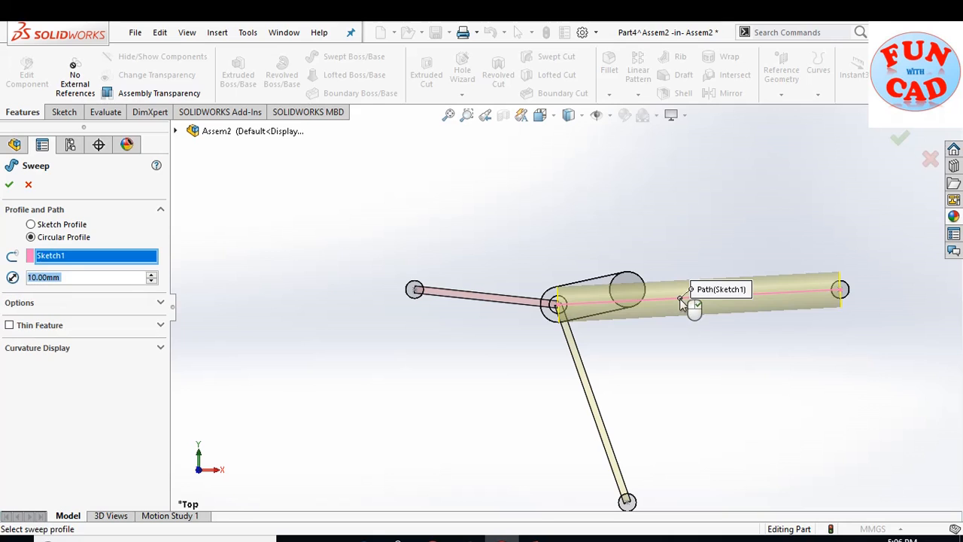
text(2)
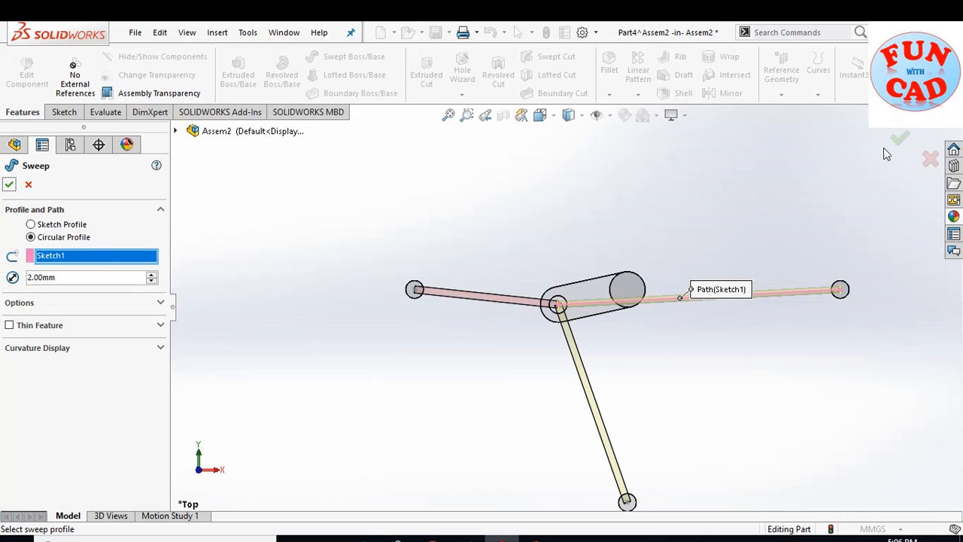
click(899, 139)
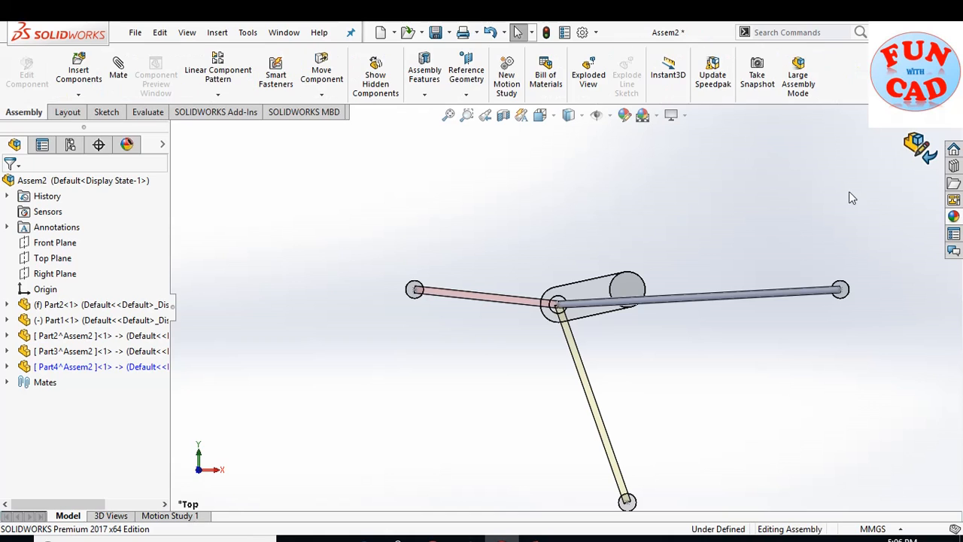
Apply a green colour to the right link Part4^Assem2 at component level.
right_click(89, 366)
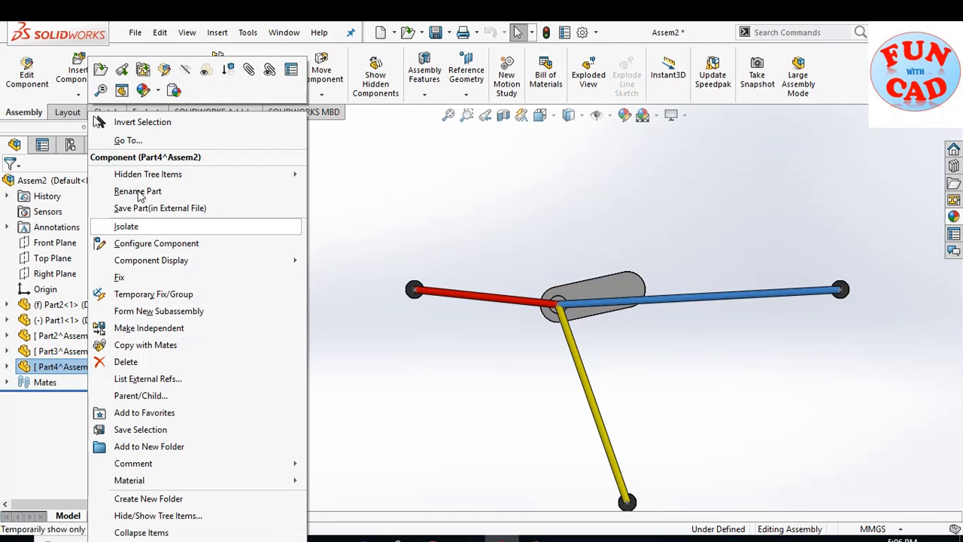
mouse_move(143, 90)
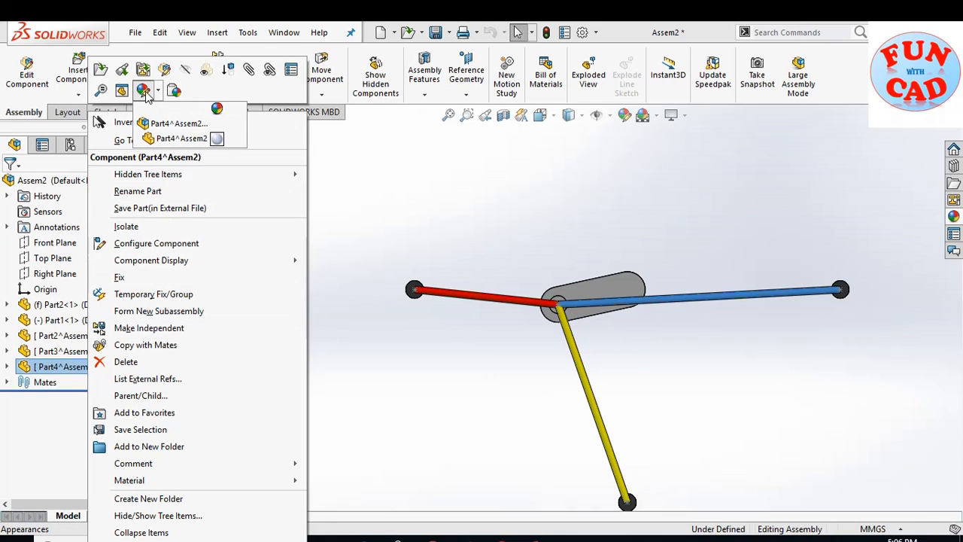
click(161, 126)
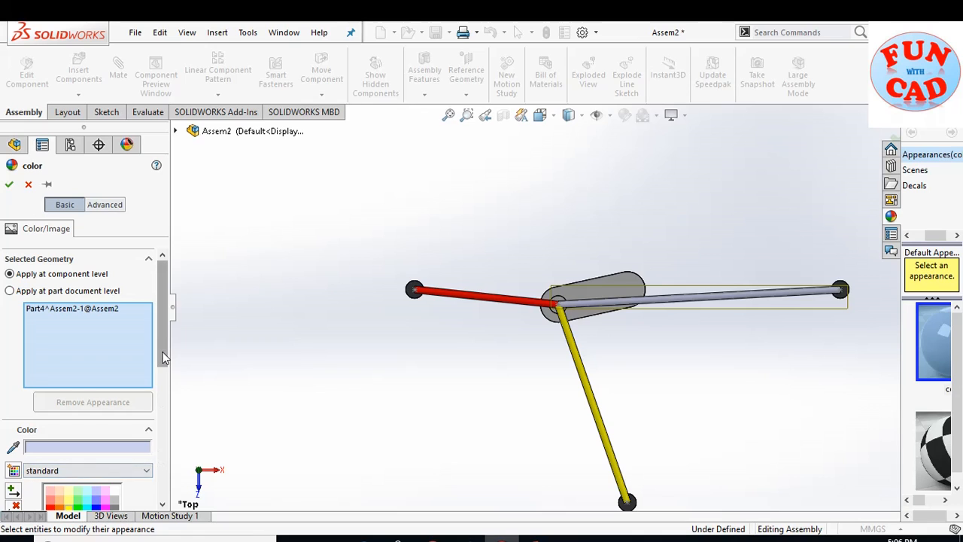
scroll(83, 451, down, 2)
click(79, 473)
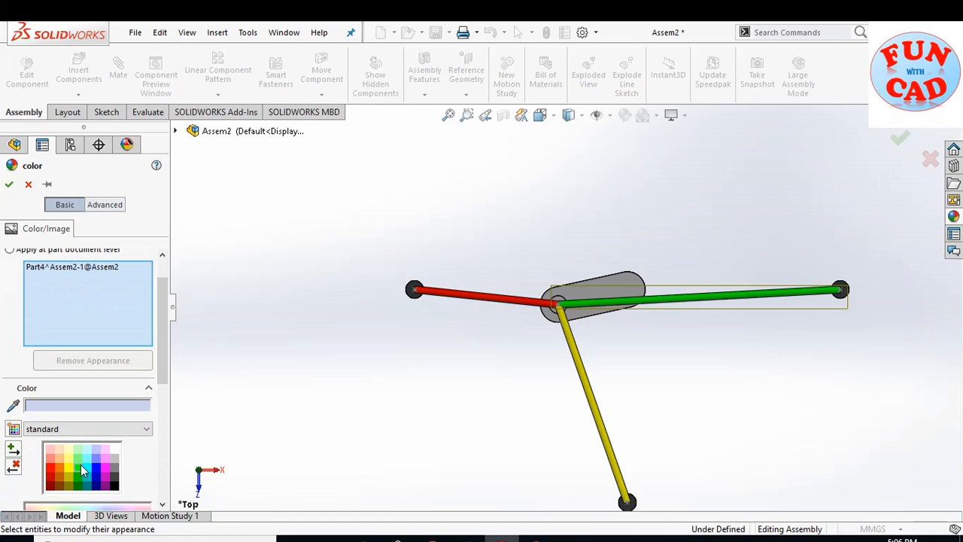
click(9, 183)
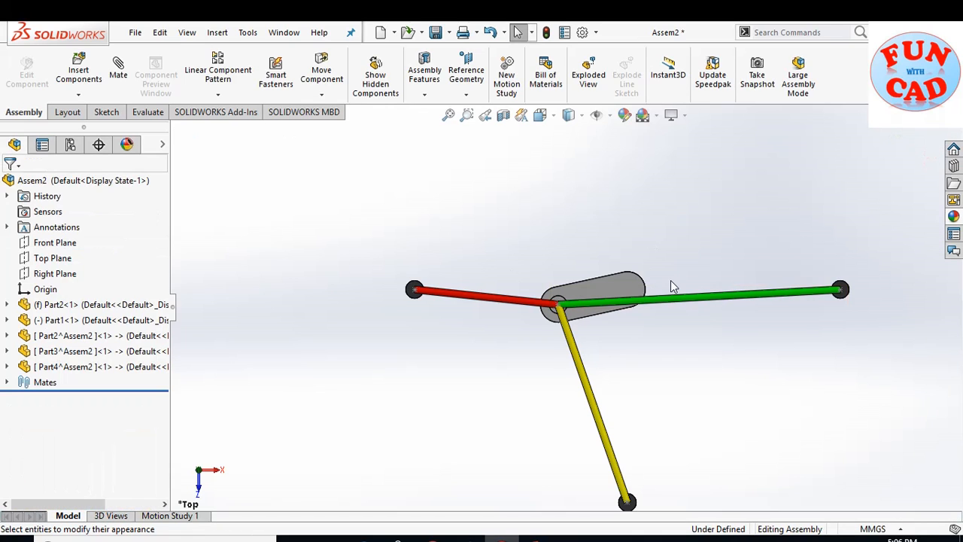
Create a fourth new part within the assembly, with its first sketch on the top face of the base's upper pin.
scroll(672, 285, up, 2)
scroll(728, 130, down, 1)
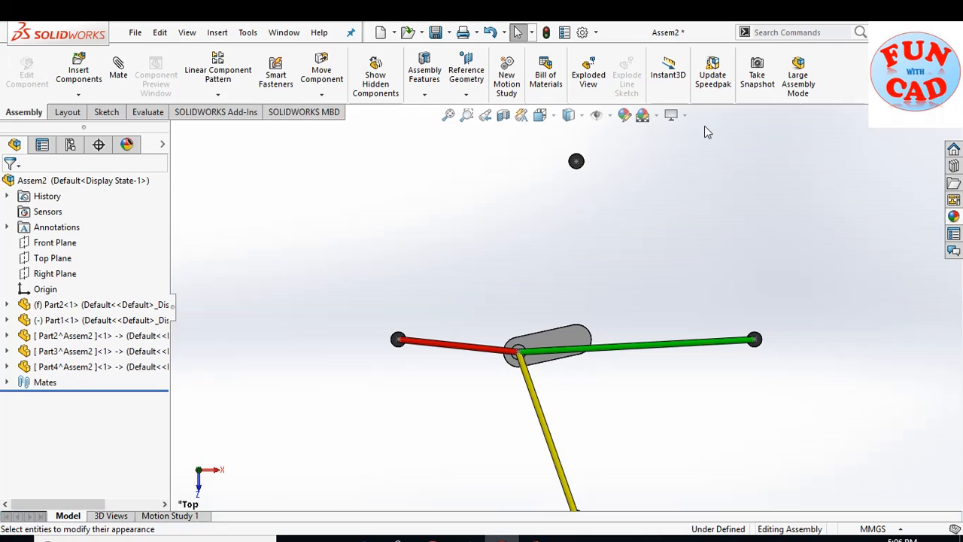
click(77, 96)
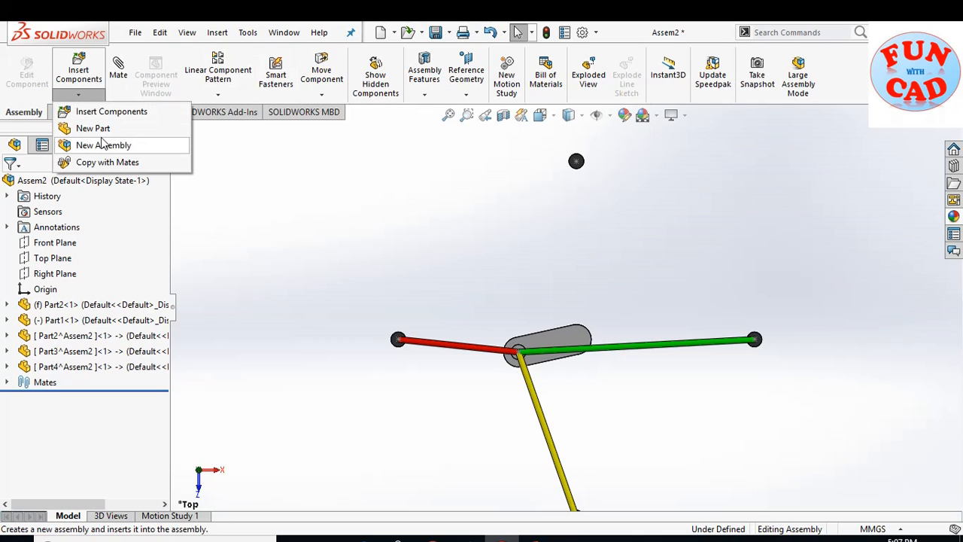
click(93, 128)
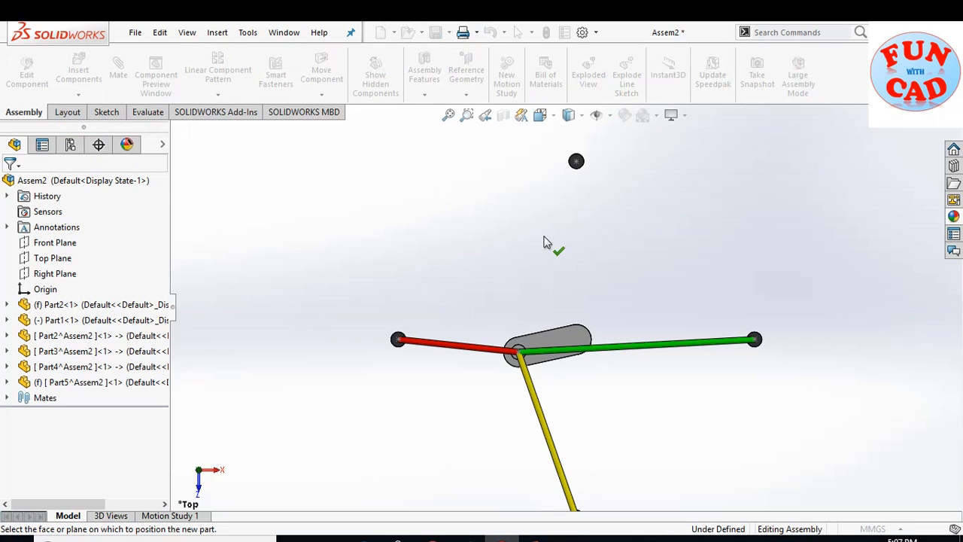
click(591, 146)
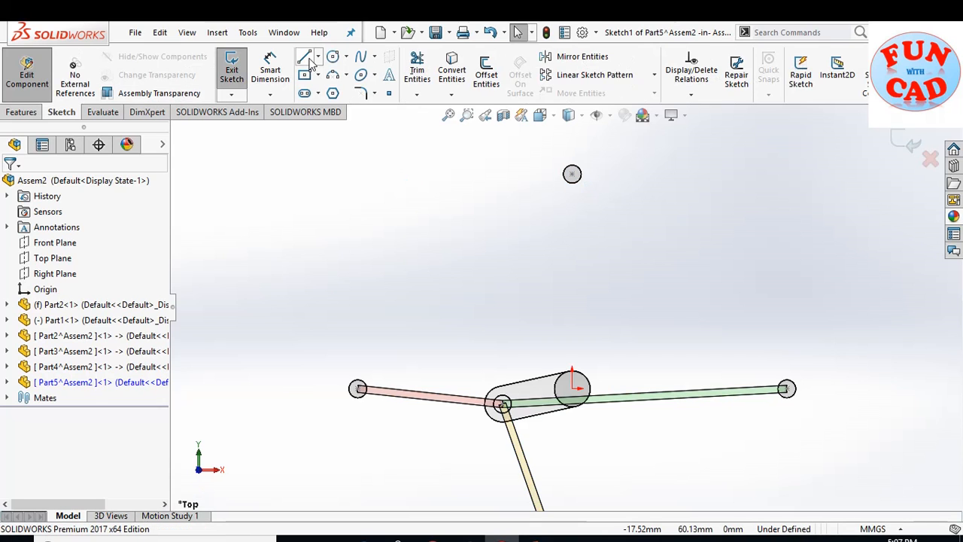
Sketch a line from the centre of the crank's small pin to the centre of the base's upper pin.
click(307, 58)
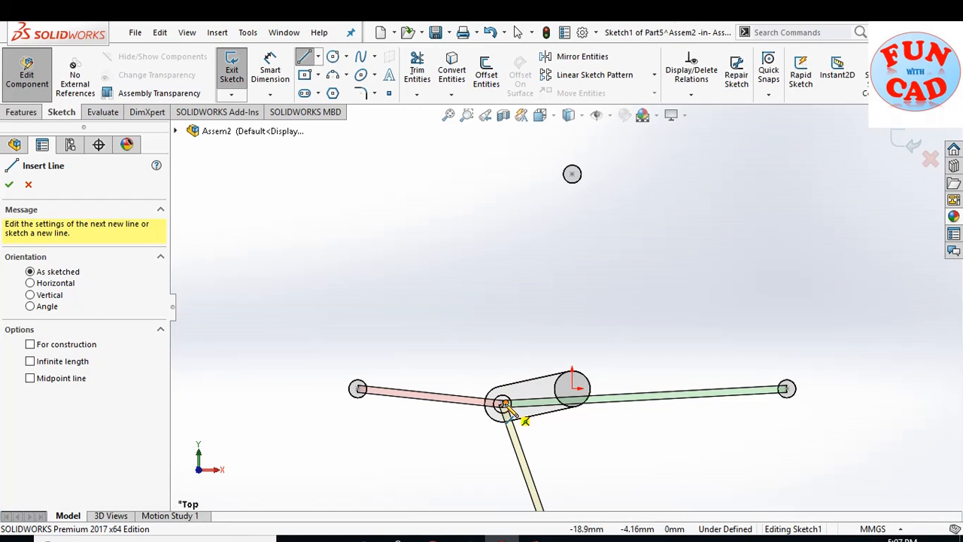
scroll(506, 408, down, 6)
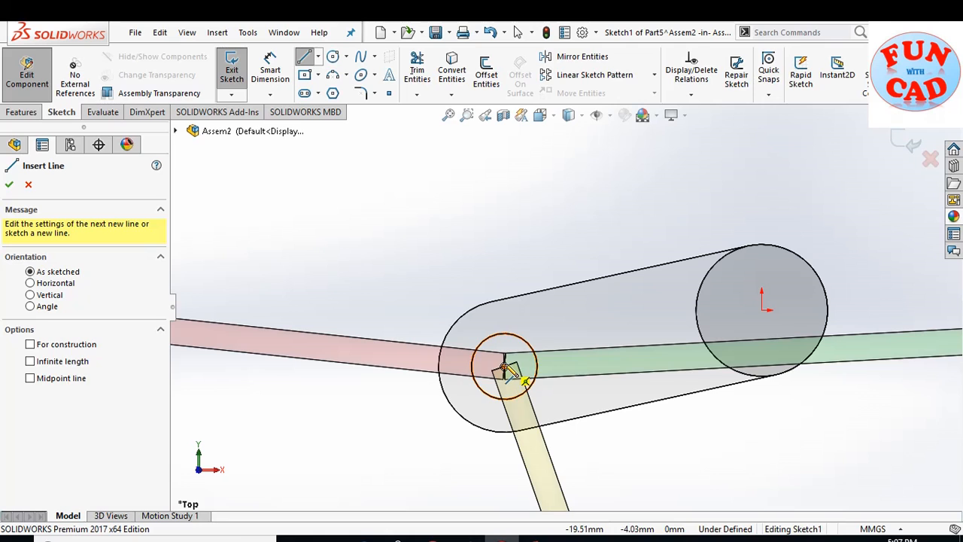
click(505, 369)
scroll(534, 318, up, 8)
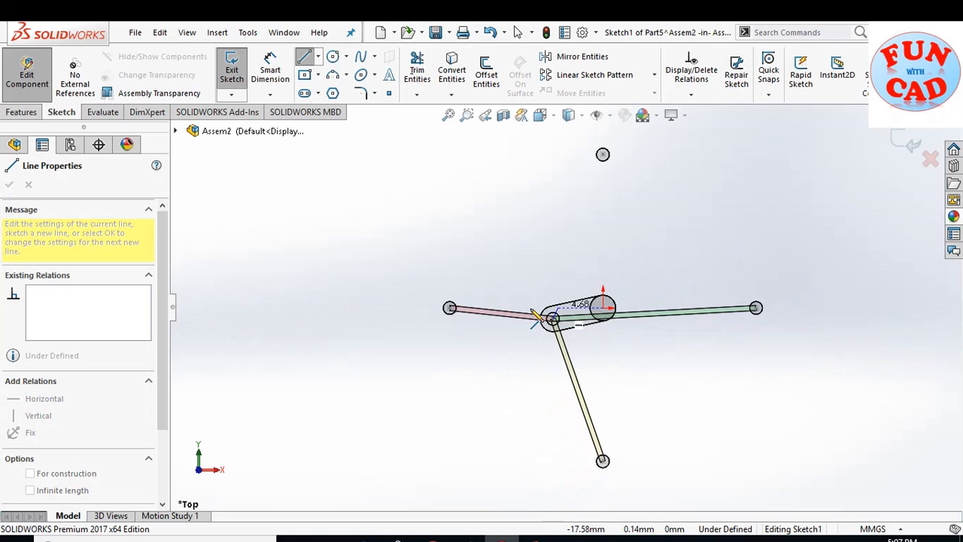
click(592, 201)
key(Escape)
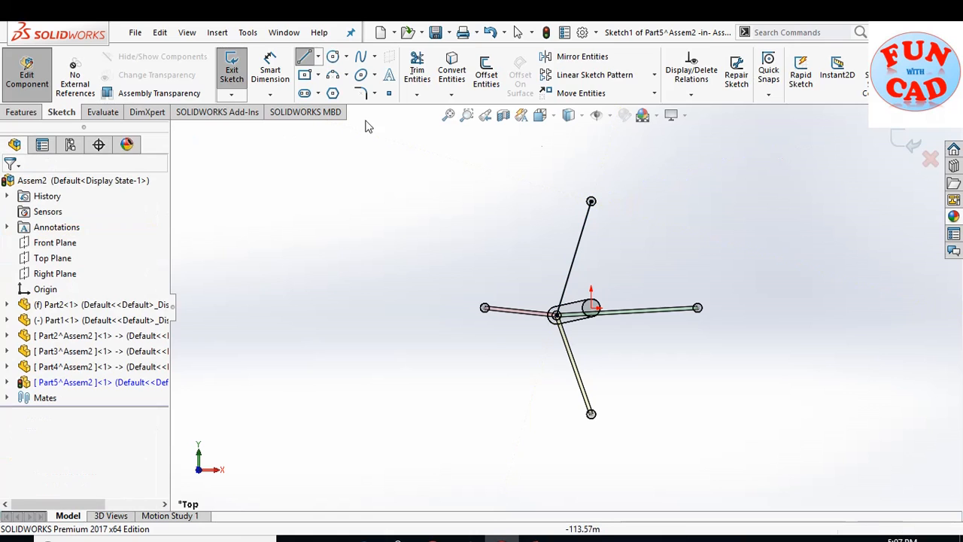
Sweep a 2 mm diameter circular profile along the line from the crank to the upper pin, and finish editing the part.
click(22, 112)
click(322, 60)
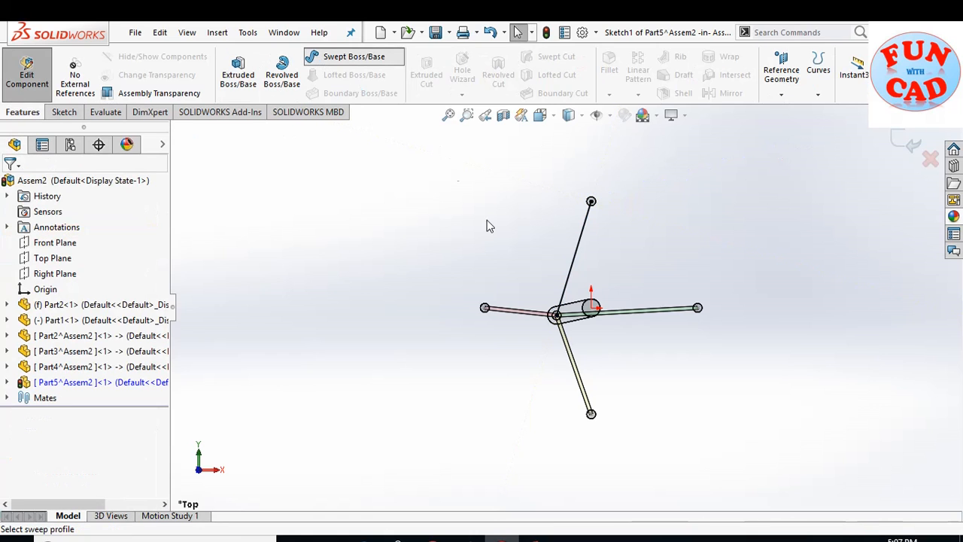
click(31, 237)
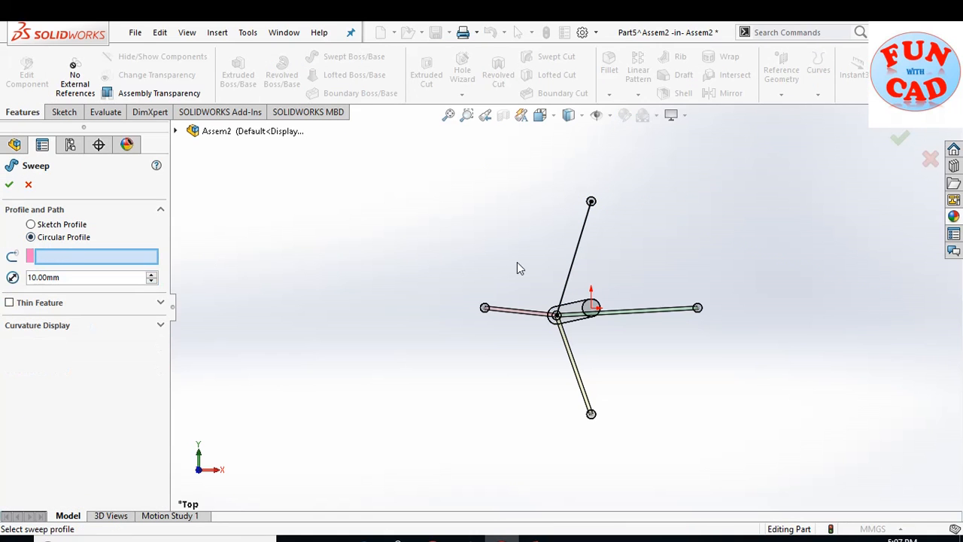
click(582, 242)
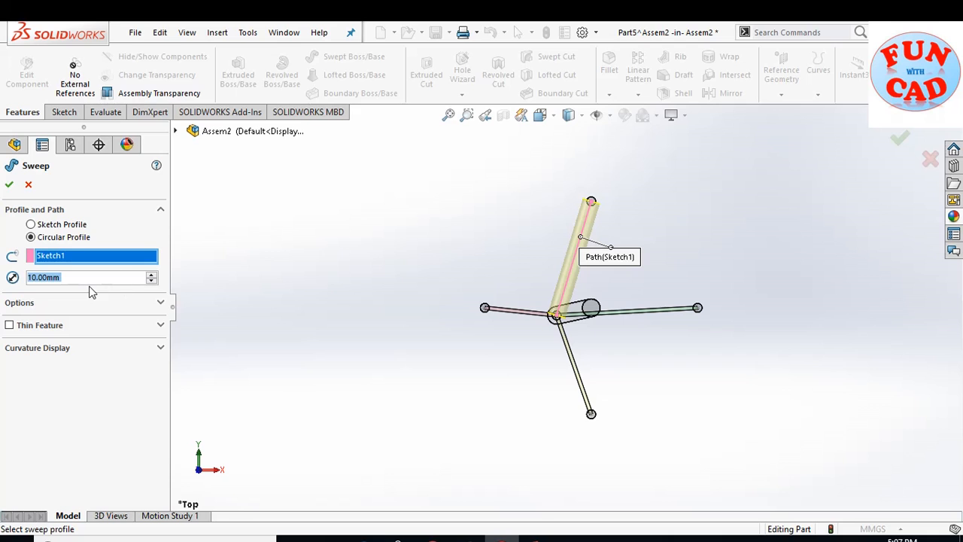
text(2)
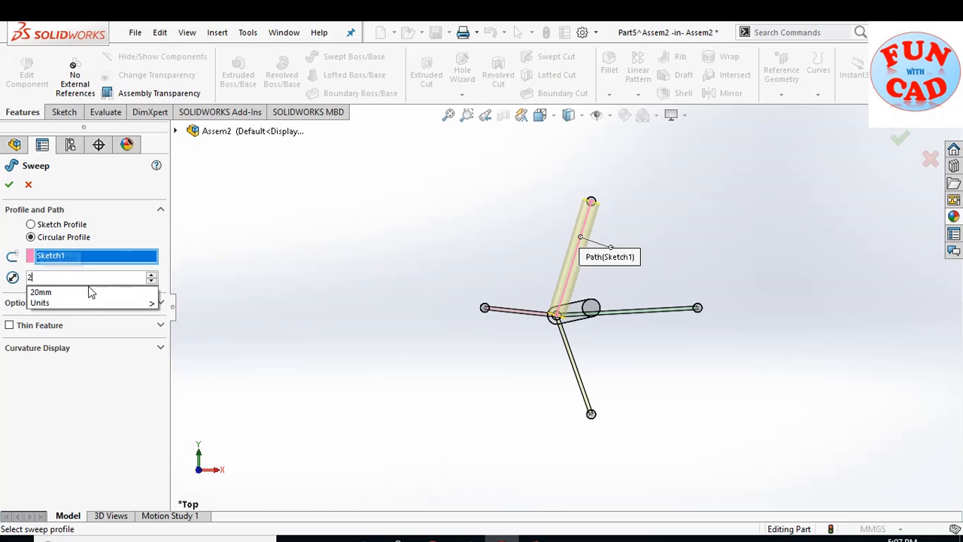
key(Return)
click(10, 186)
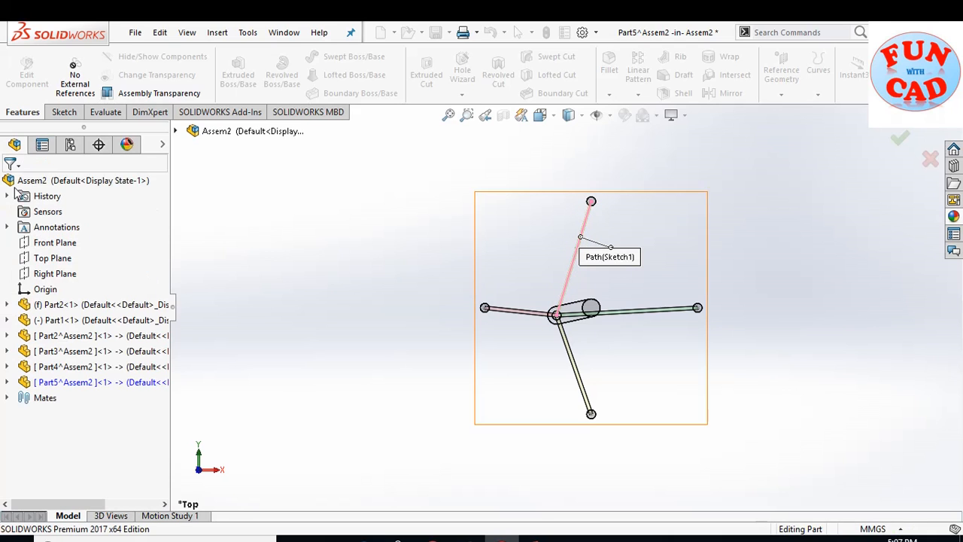
click(907, 146)
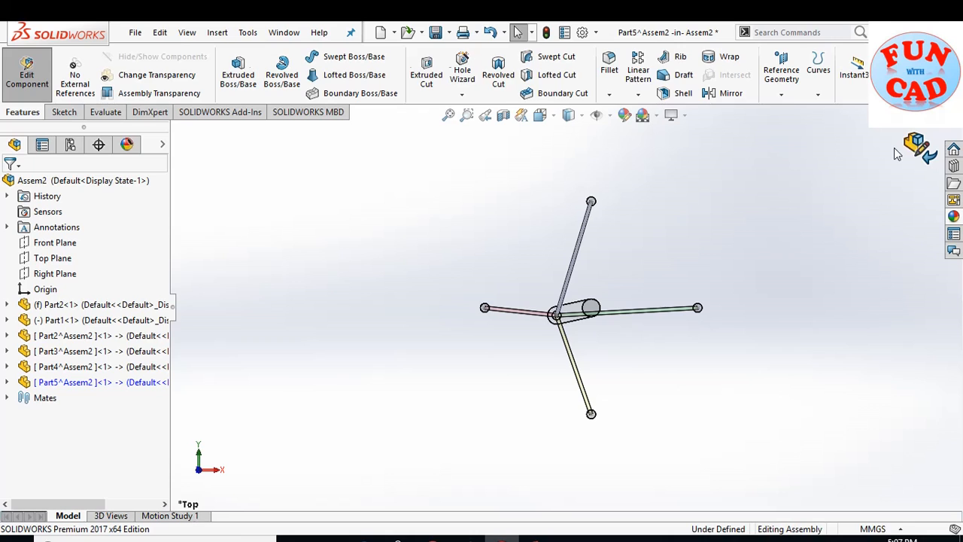
Apply a blue colour to the upper link Part5^Assem2 at component level.
scroll(606, 275, down, 5)
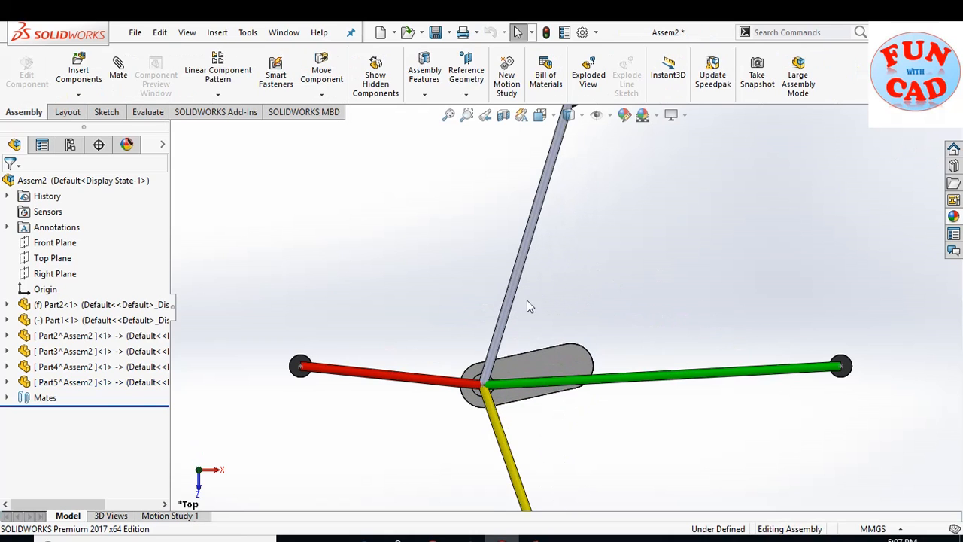
right_click(115, 382)
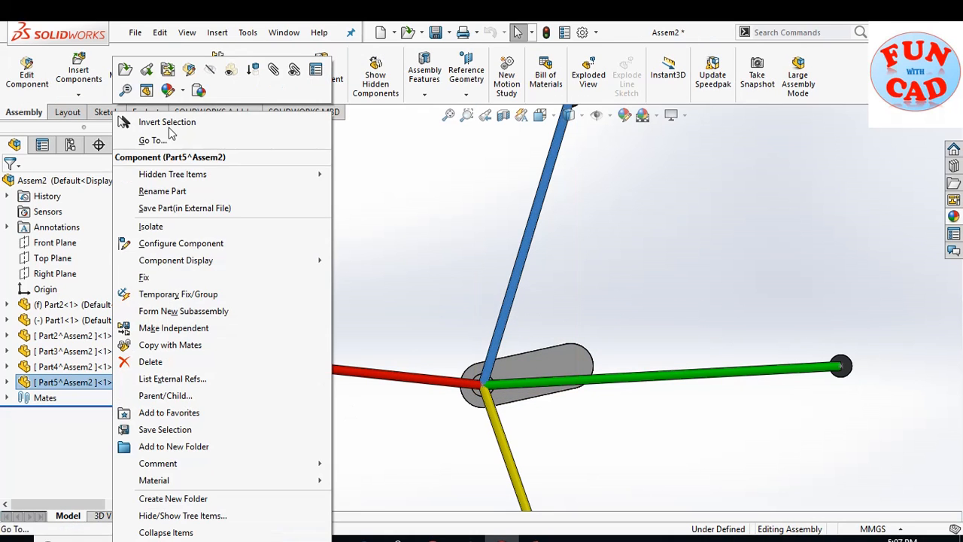
click(170, 91)
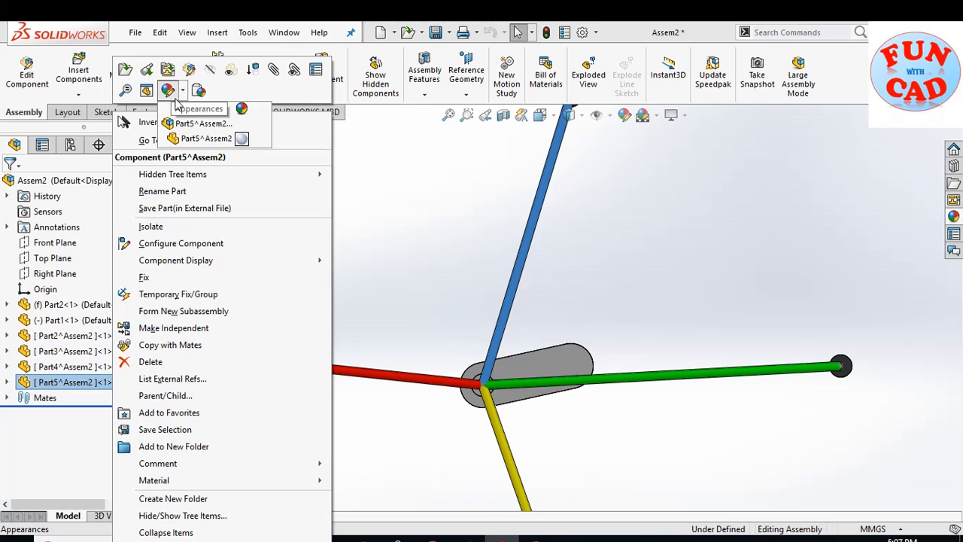
click(192, 124)
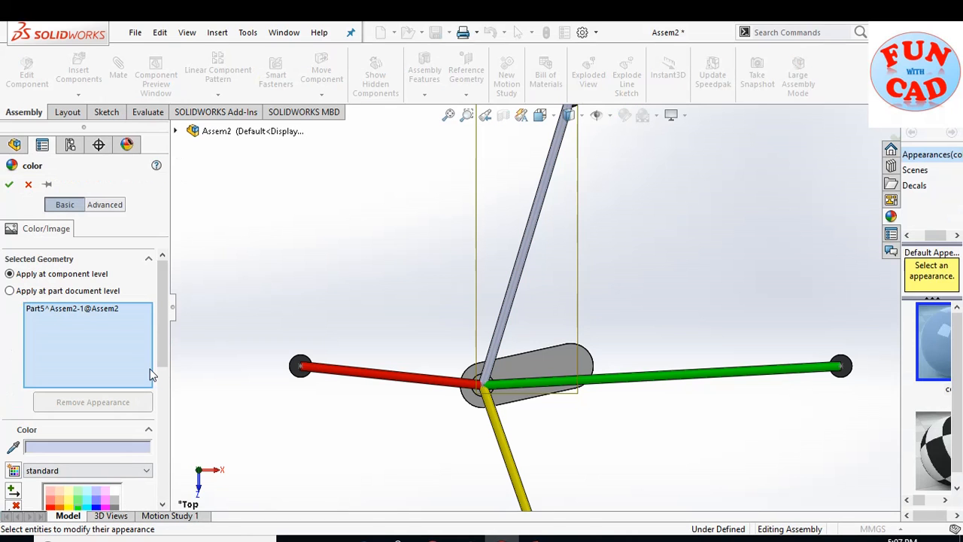
scroll(151, 376, down, 2)
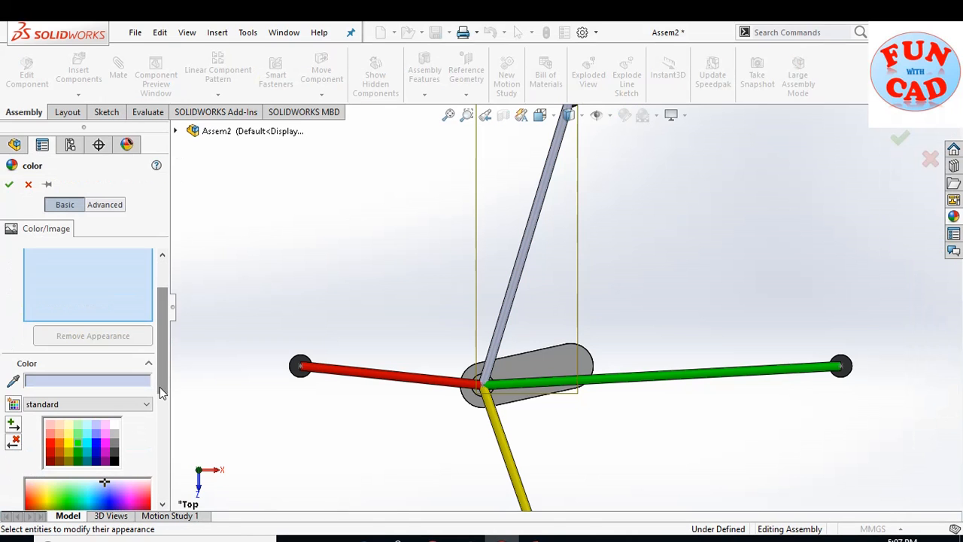
click(95, 442)
click(10, 184)
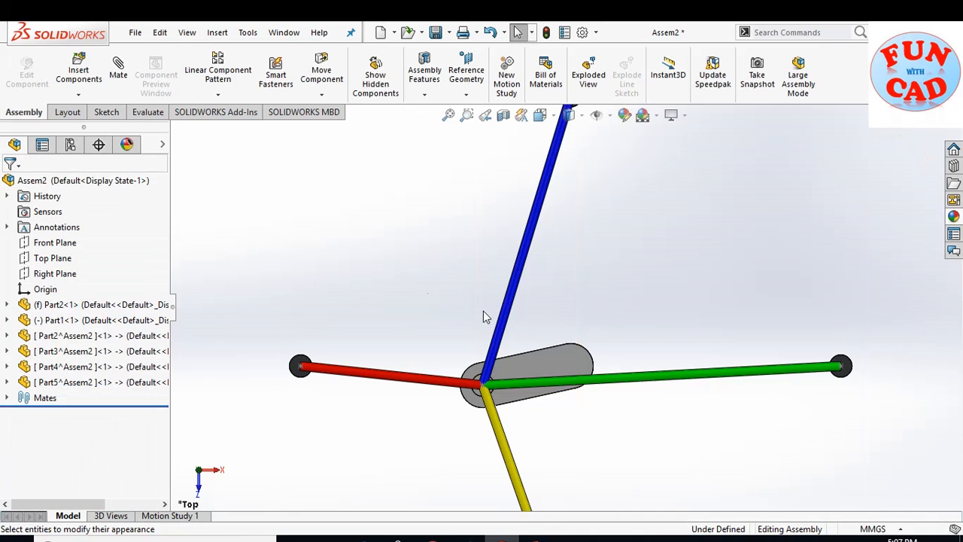
Save the assembly as Assem2 together with all of its modified parts.
scroll(518, 362, up, 5)
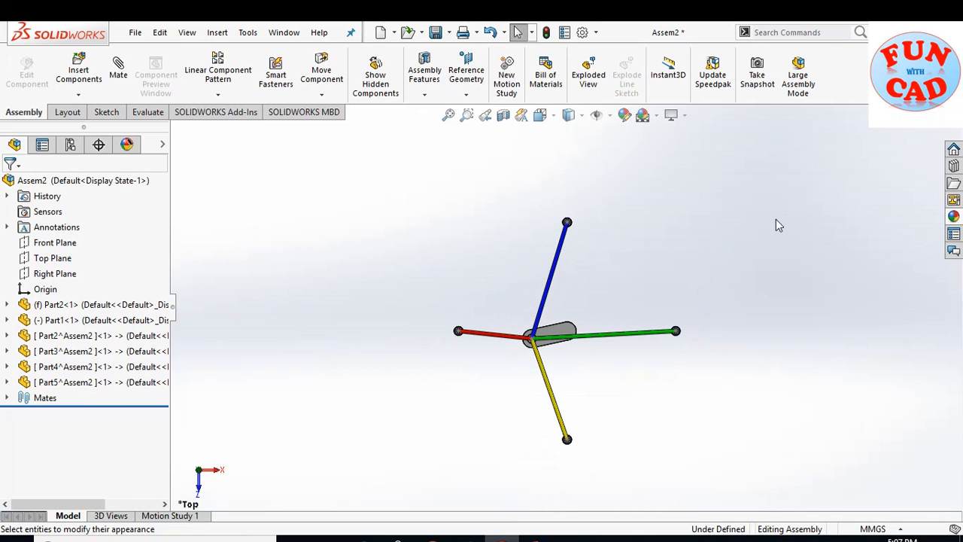
click(440, 33)
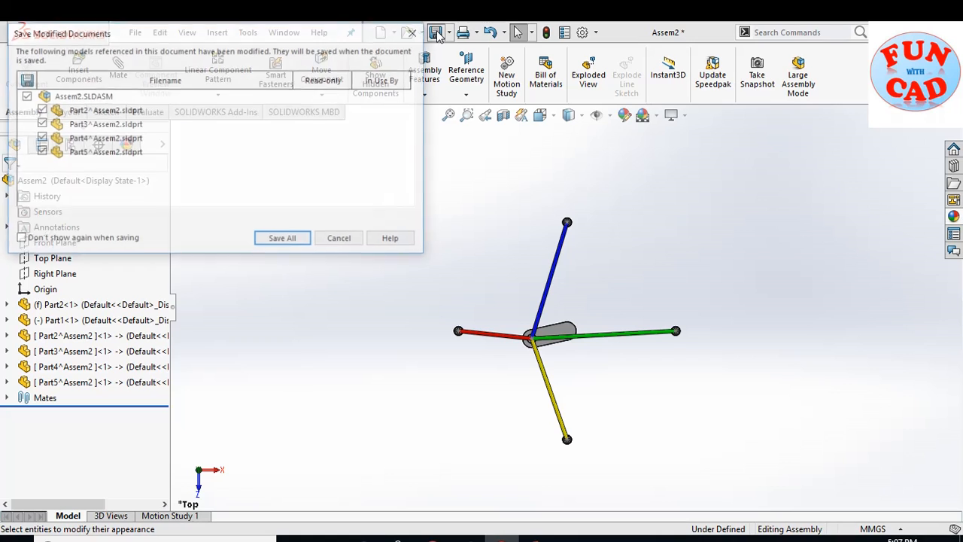
click(296, 242)
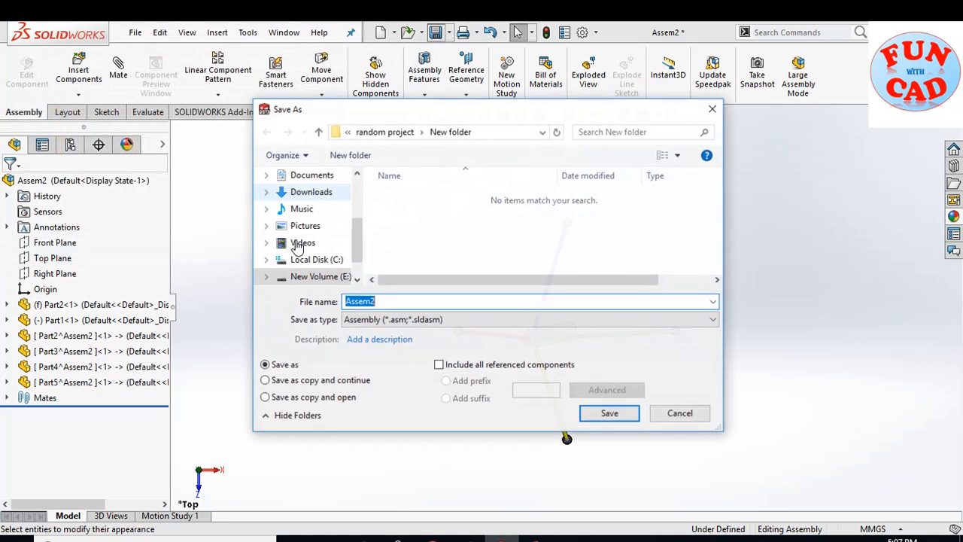
click(609, 413)
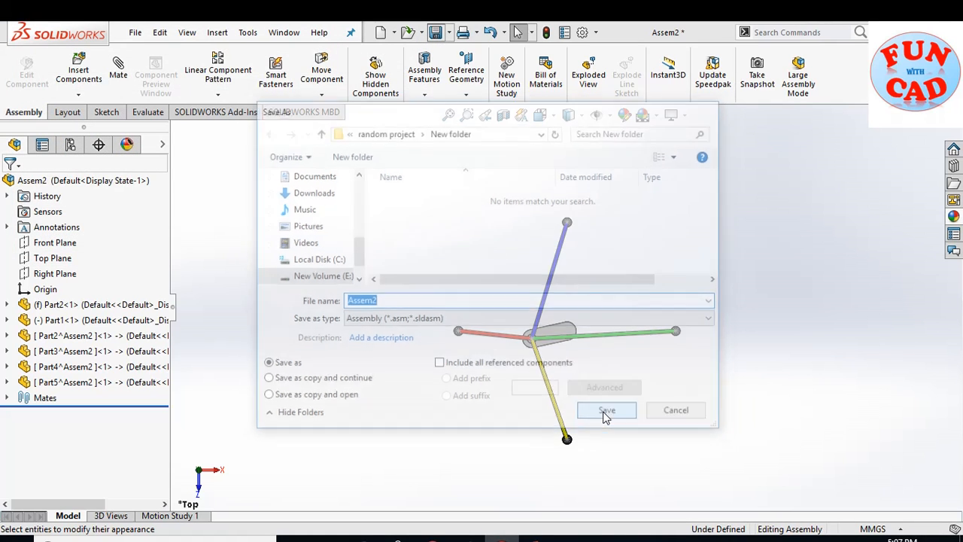
click(525, 247)
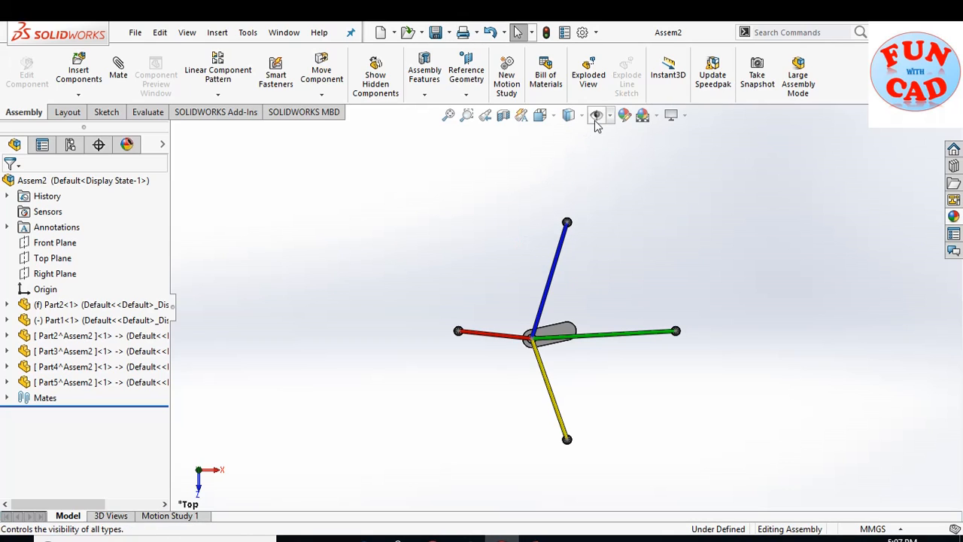
Open Motion Study 1 and set the animation's frames per second in the study properties.
click(199, 517)
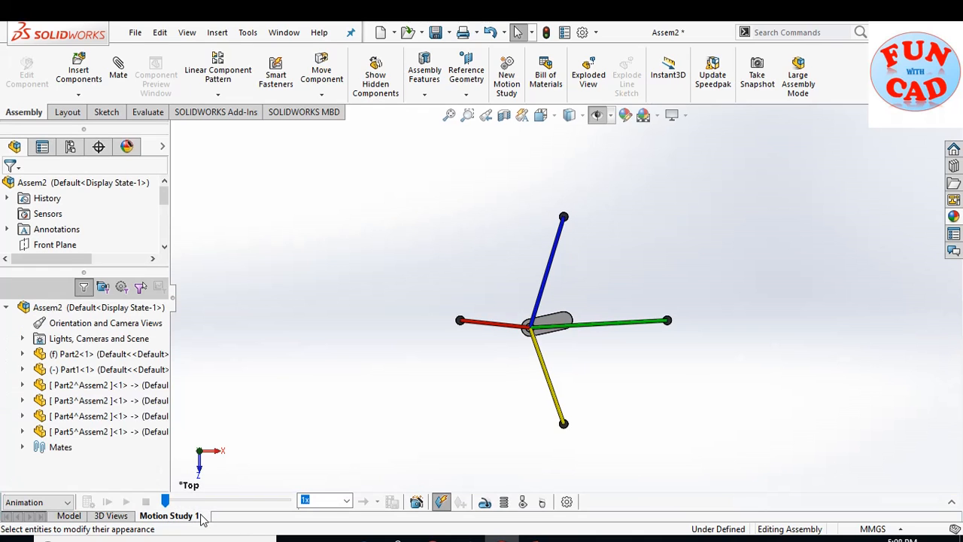
click(568, 503)
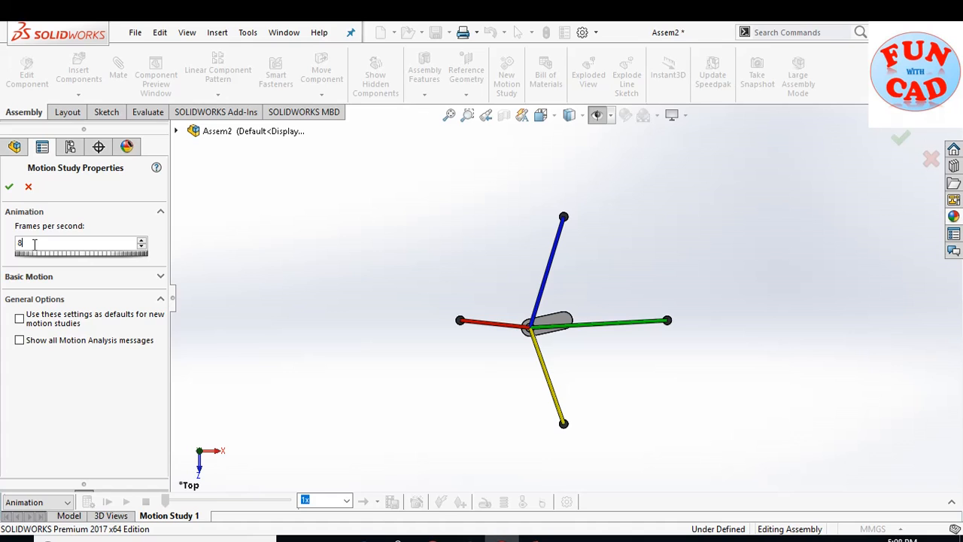
click(10, 186)
Expand the motion study timeline and set the playback speed to 0.25x.
click(951, 502)
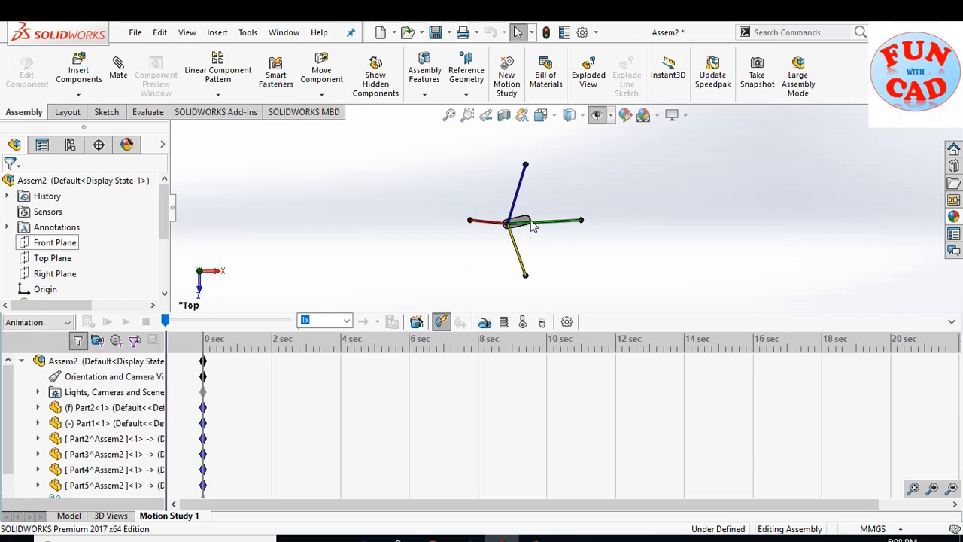
scroll(537, 216, down, 3)
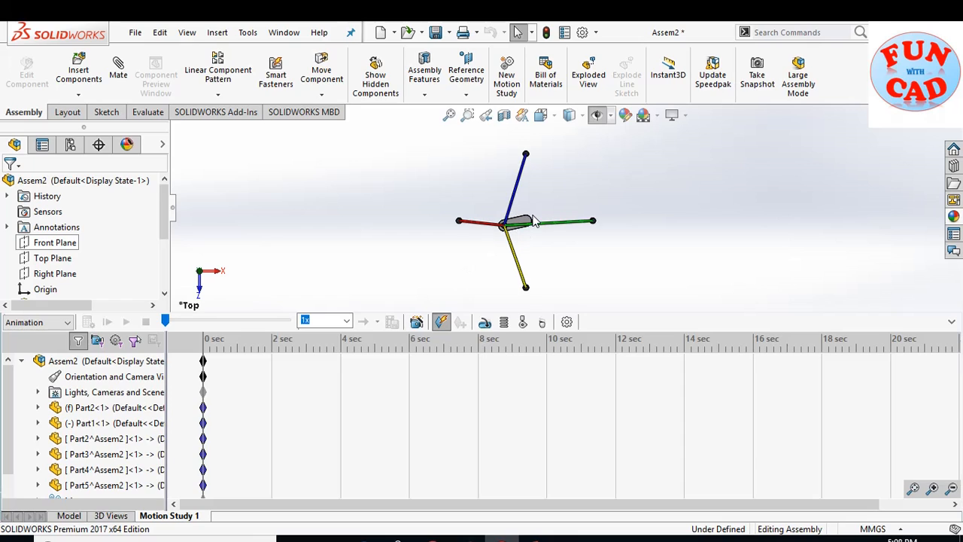
click(348, 321)
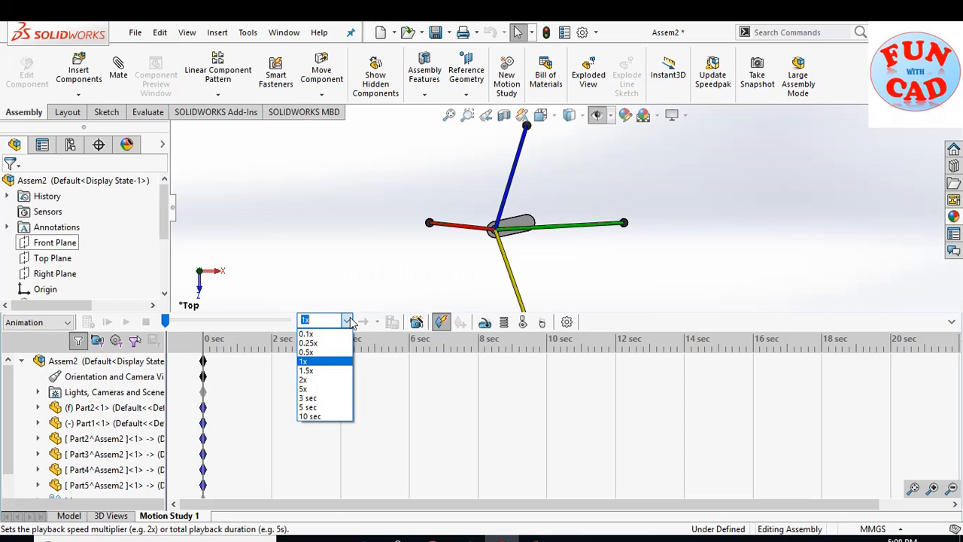
click(313, 344)
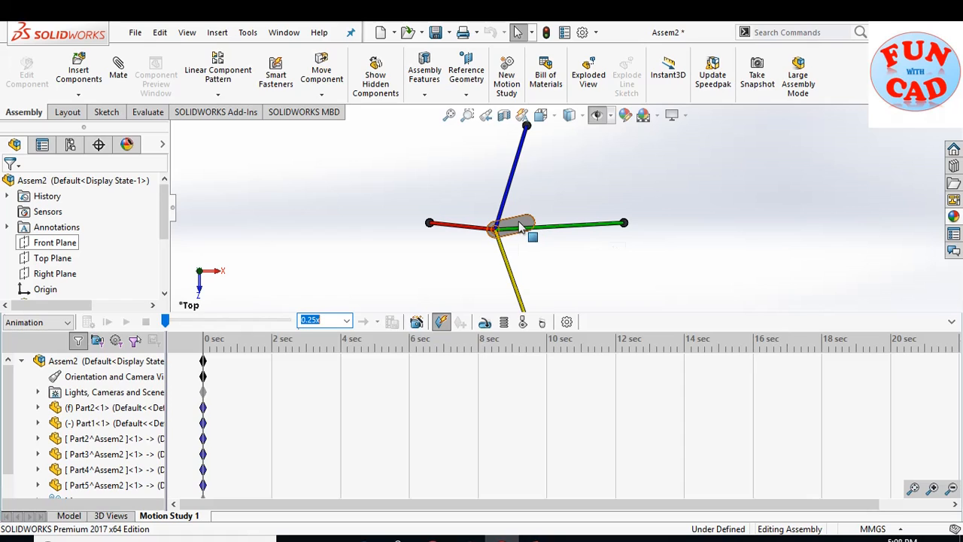
Start a rotary motor on the crank's top face, with the base Part2 as the component to move relative to.
click(484, 323)
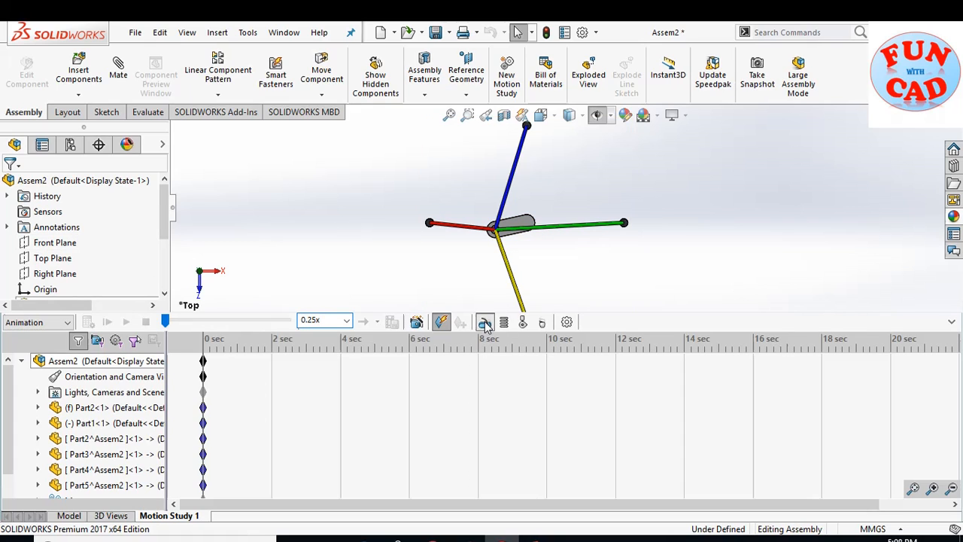
click(506, 227)
drag(164, 229, 164, 240)
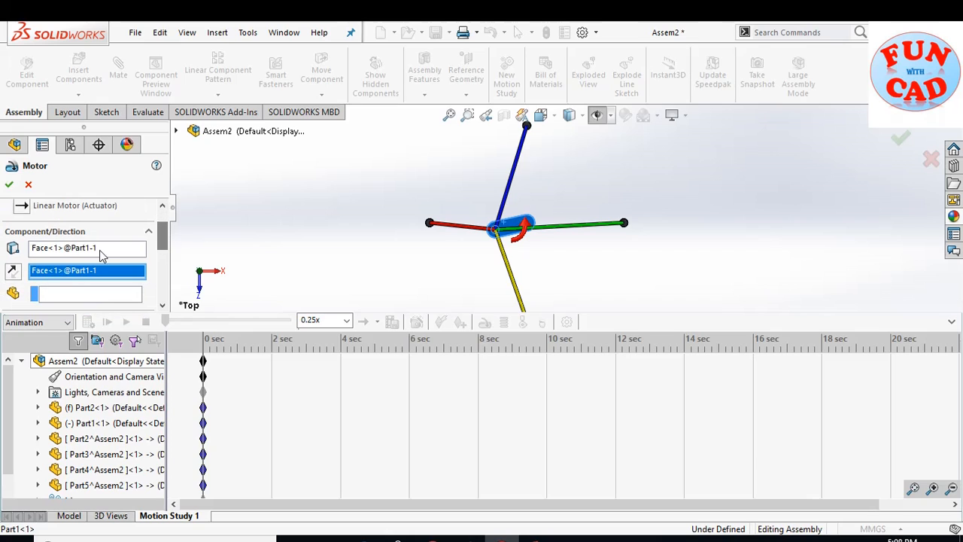
click(68, 295)
middle_drag(542, 263, 548, 220)
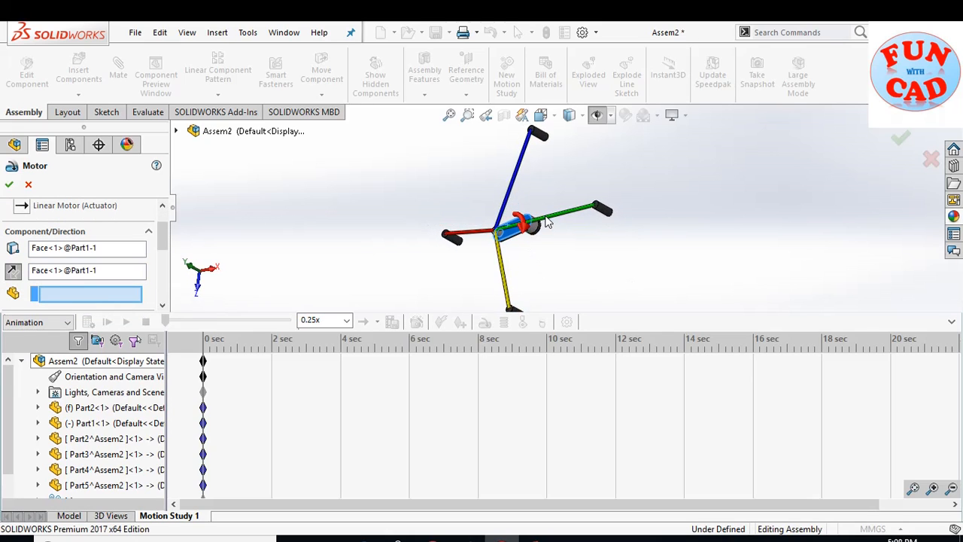
scroll(547, 221, down, 5)
click(540, 241)
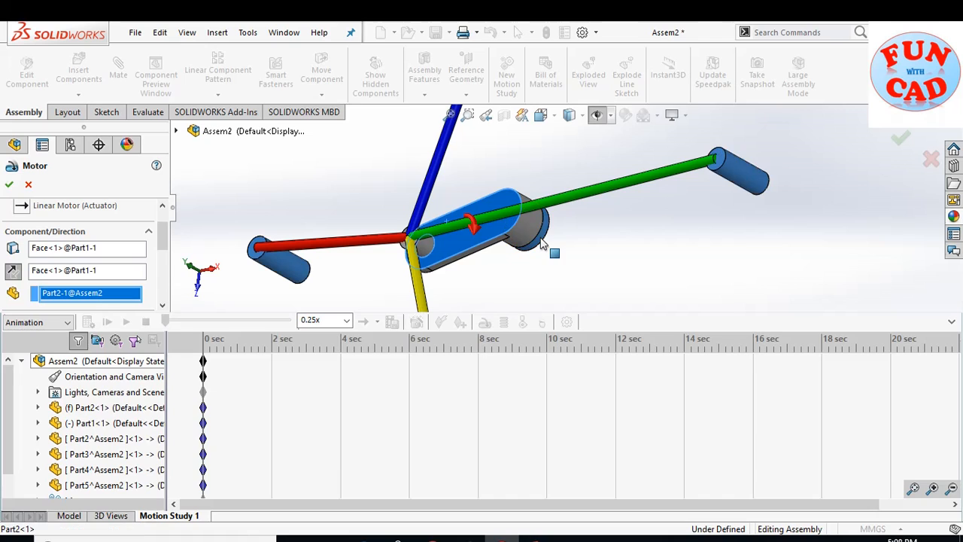
scroll(505, 279, up, 5)
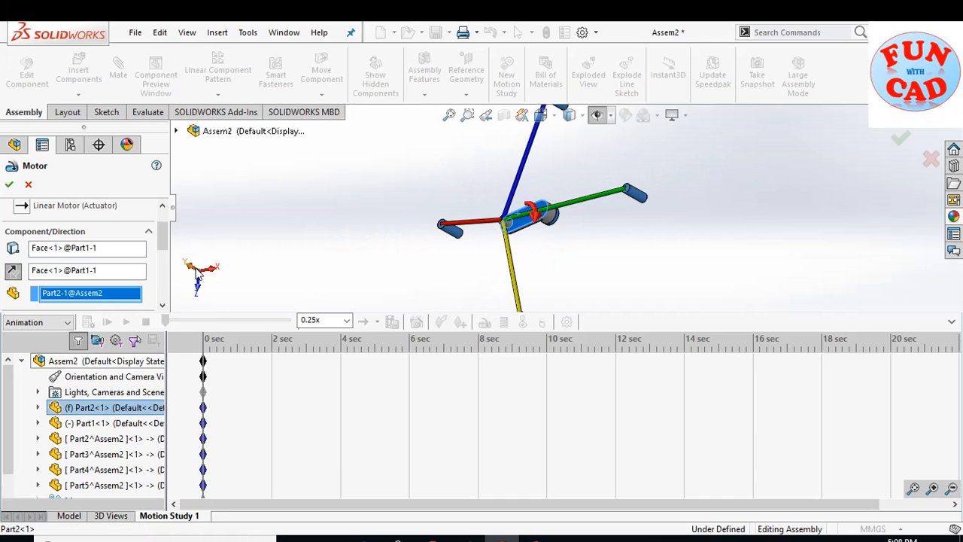
click(198, 276)
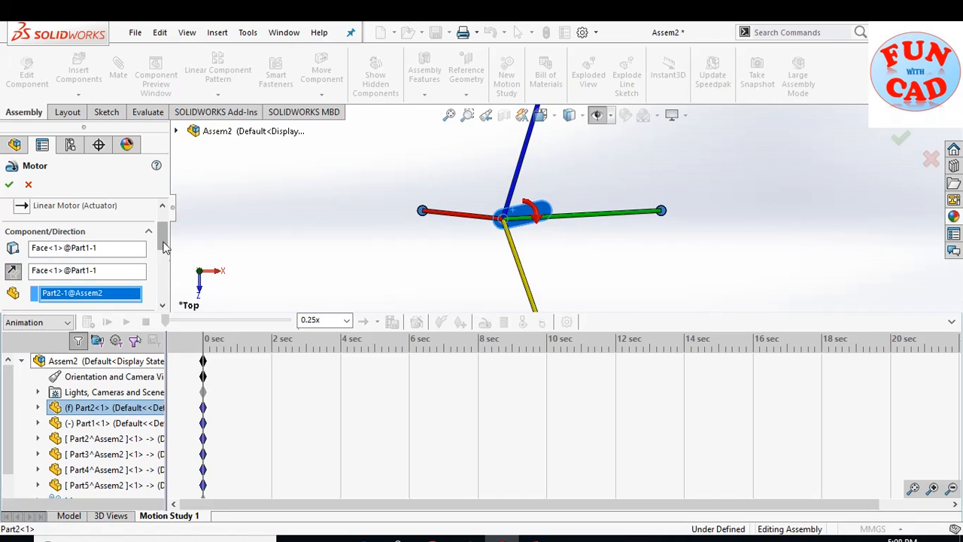
Set the motor's motion to Distance with a 360° displacement and finish the motor.
scroll(165, 247, down, 3)
click(141, 257)
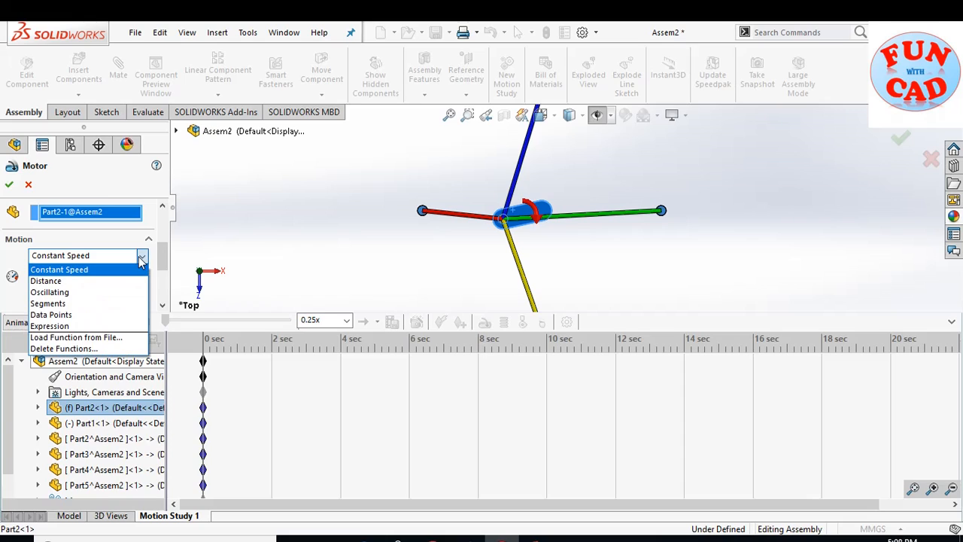
click(53, 281)
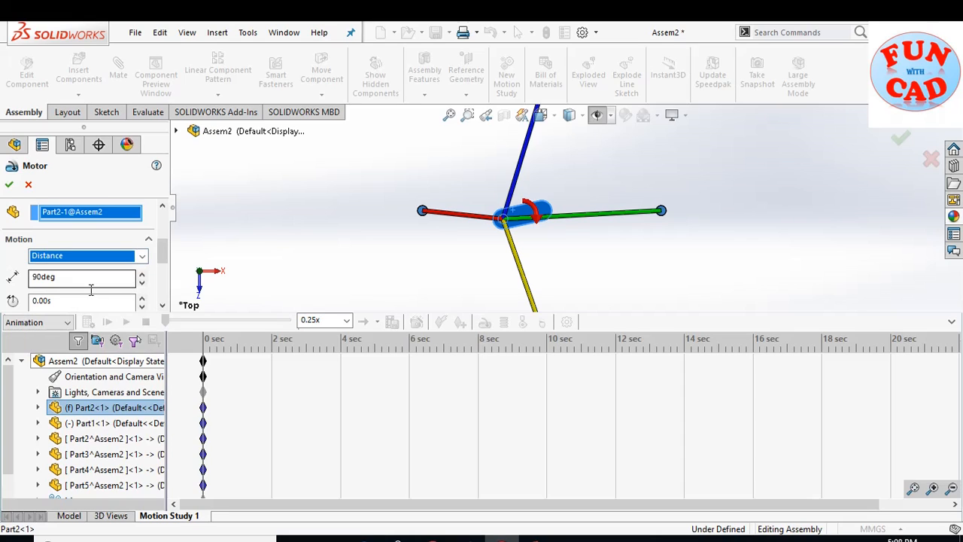
click(33, 277)
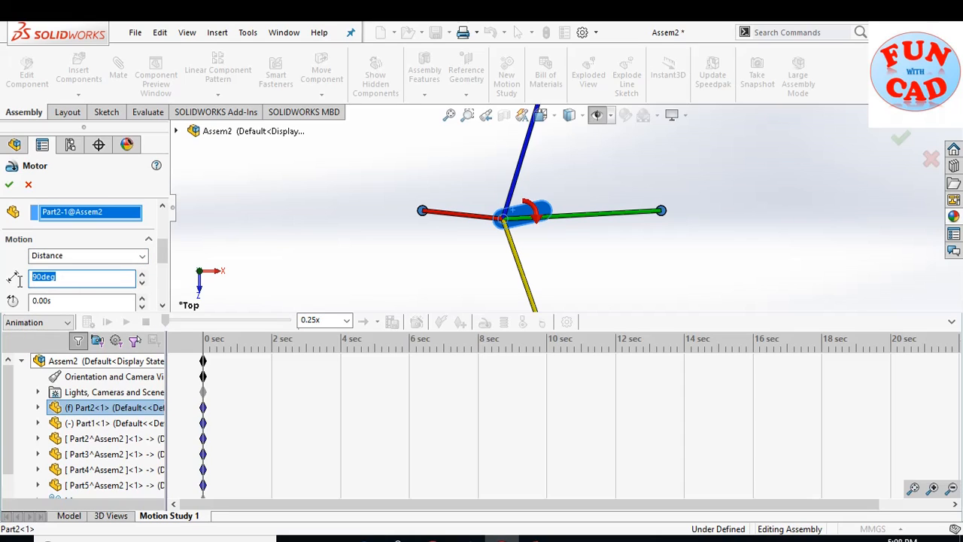
text(360)
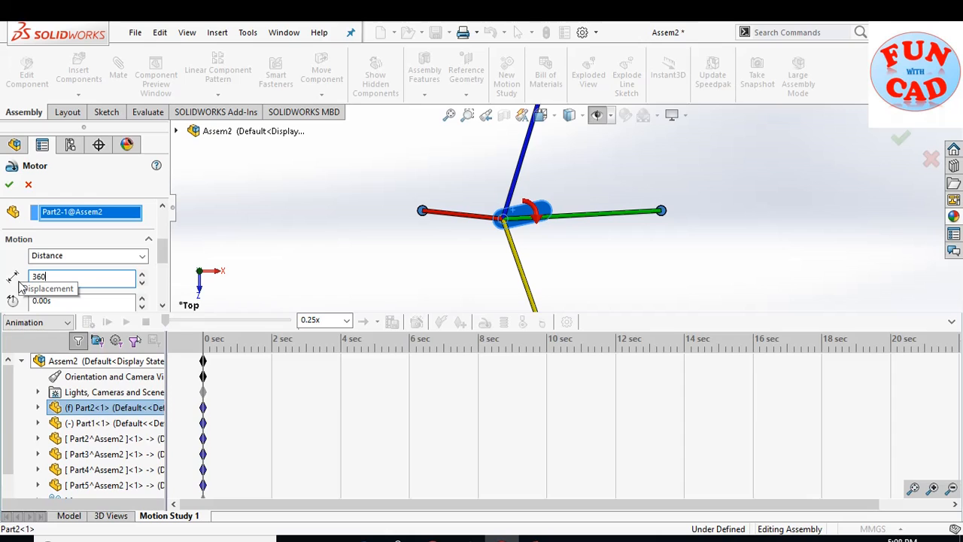
mouse_move(164, 253)
mouse_down()
mouse_move(161, 282)
mouse_move(155, 243)
mouse_up()
click(9, 184)
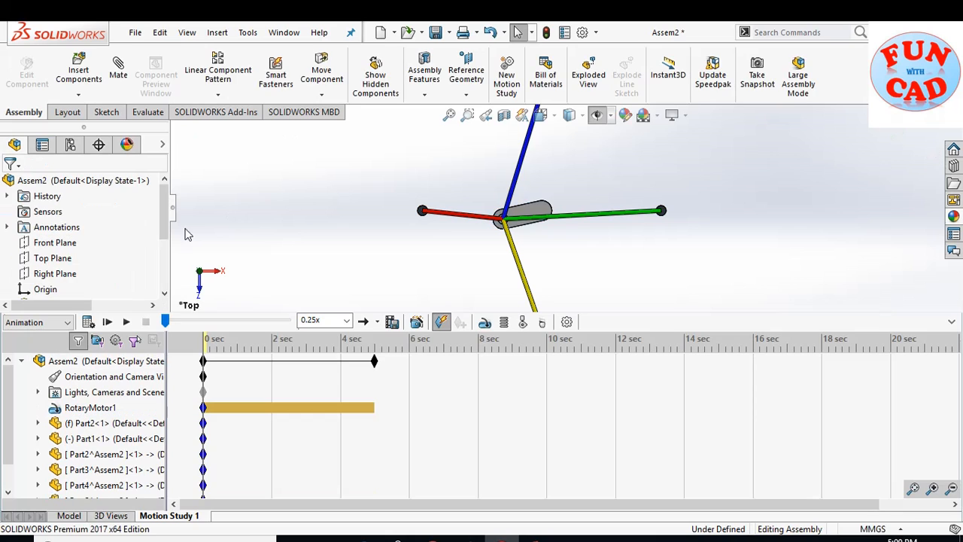
Calculate the motion study, then play the animation with the timeline collapsed.
click(90, 321)
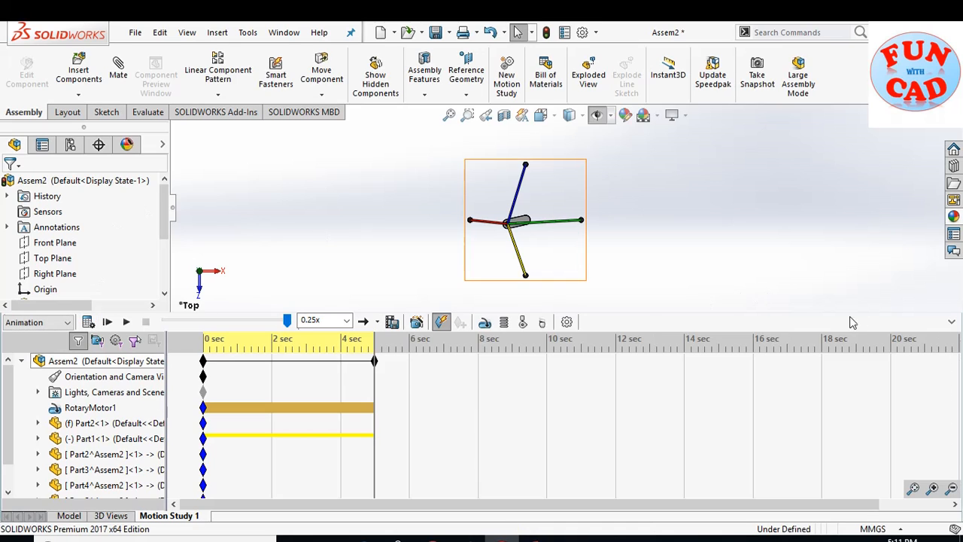
click(952, 323)
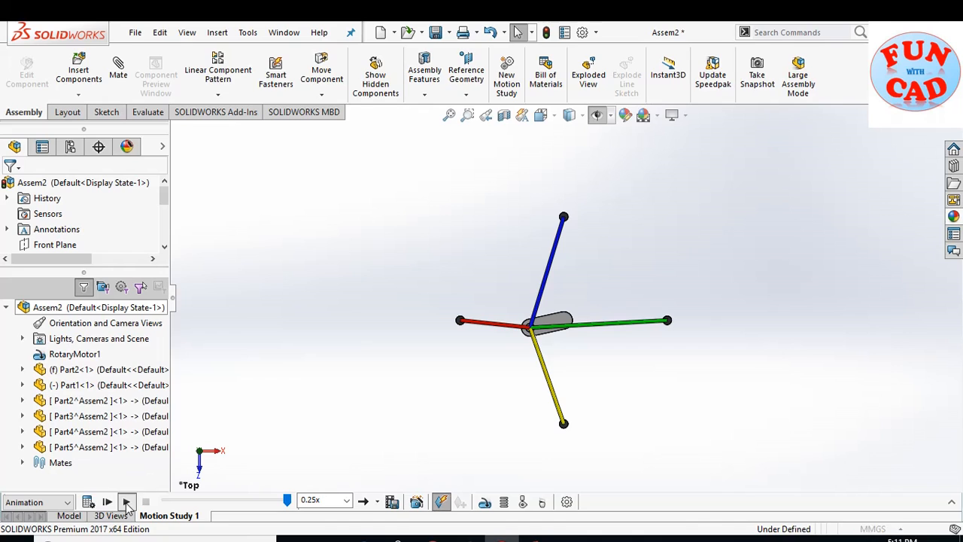
click(125, 502)
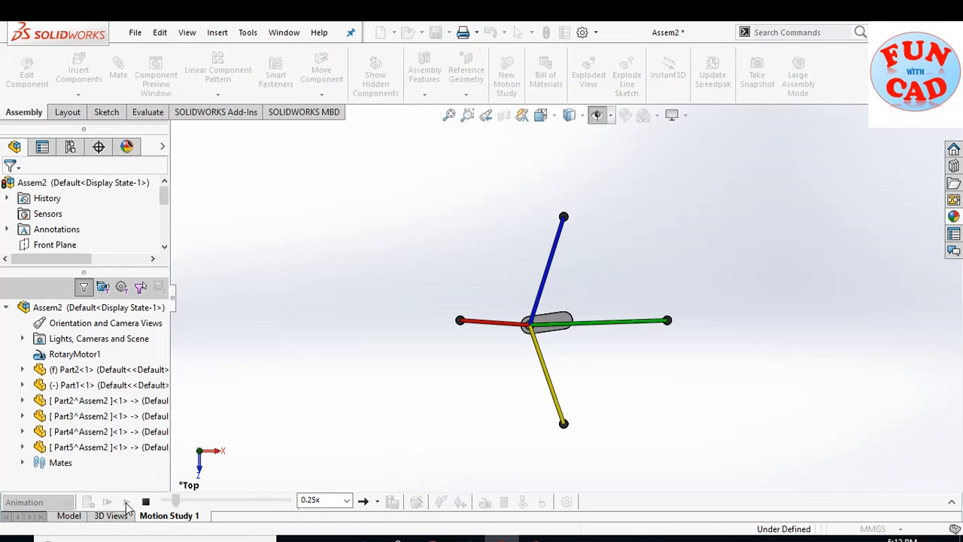